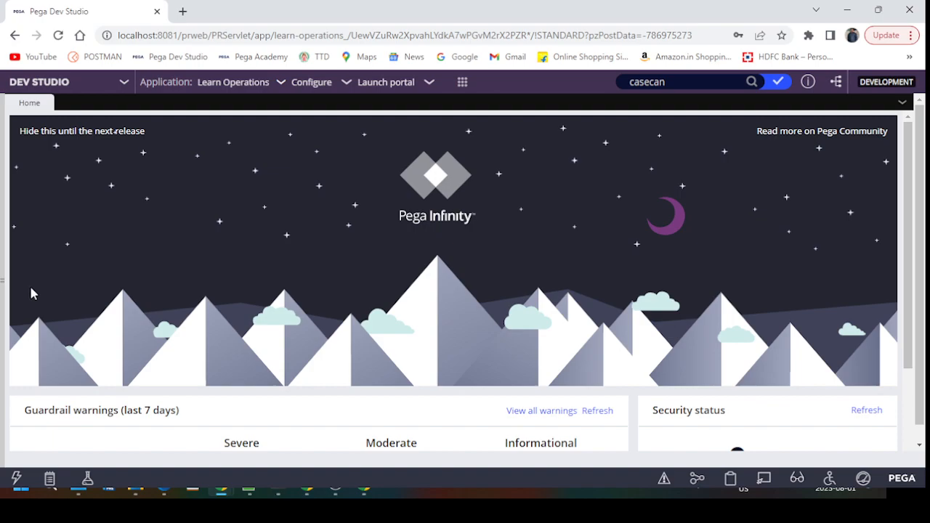
Step: Log off, then sign back in with the saved administrator user name and password
{"action": "left_click", "coordinate": [6, 273]}
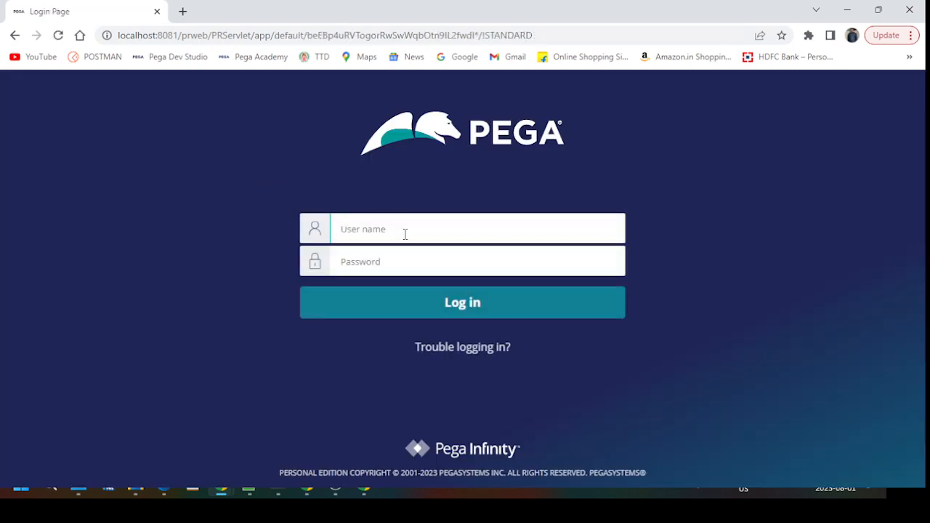
{"action": "type", "text": "A"}
{"action": "left_click", "coordinate": [439, 271]}
{"action": "left_click", "coordinate": [394, 261]}
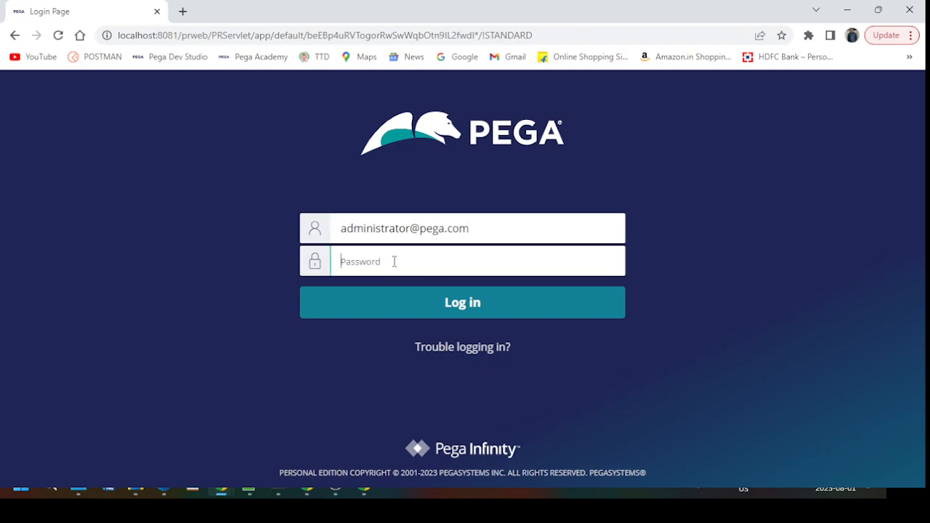
{"action": "type", "text": "•••••••"}
{"action": "key", "text": "Return"}
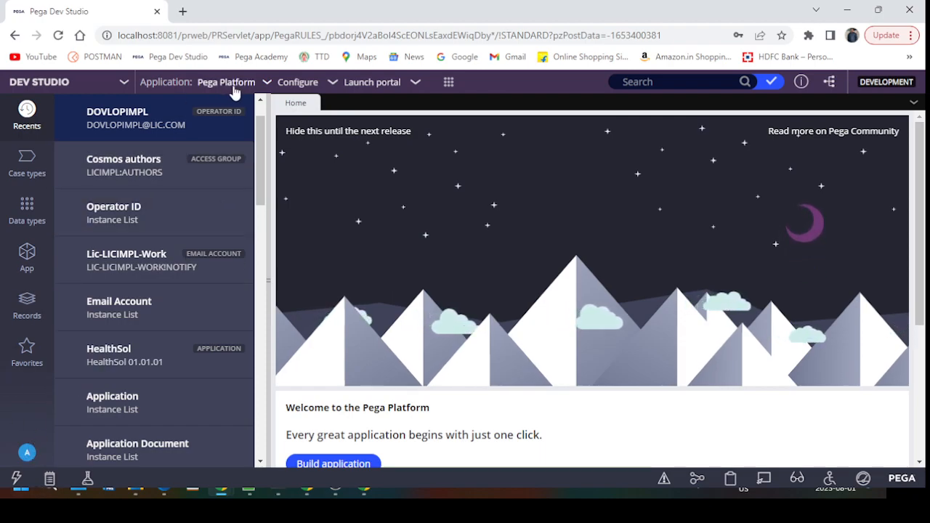
Step: View the Pega Platform application definition (PegaRULES 8), close it, and reopen the Application menu
{"action": "left_click", "coordinate": [267, 84]}
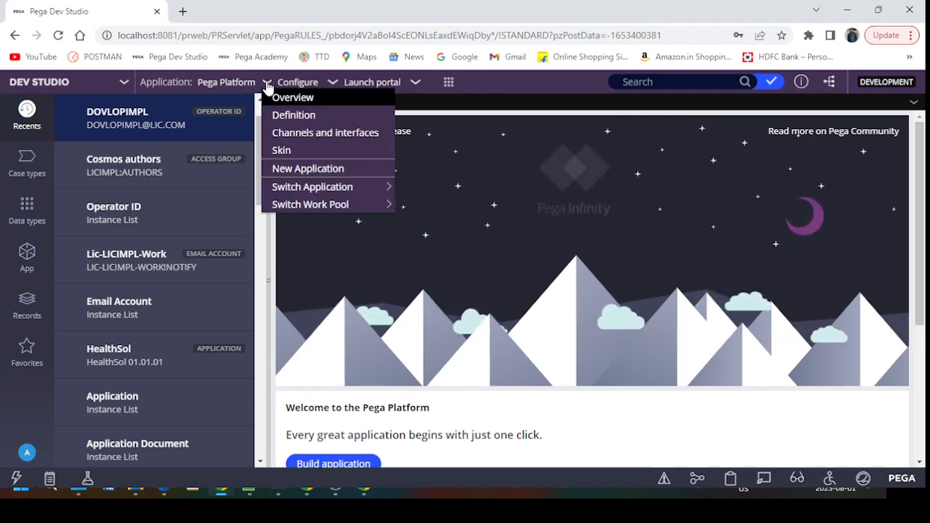
{"action": "left_click", "coordinate": [290, 115]}
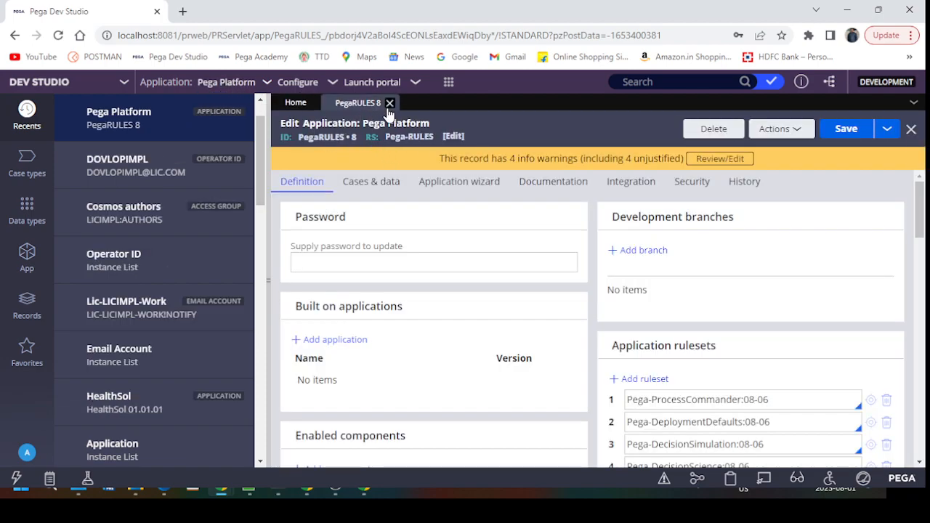
{"action": "left_click", "coordinate": [390, 104]}
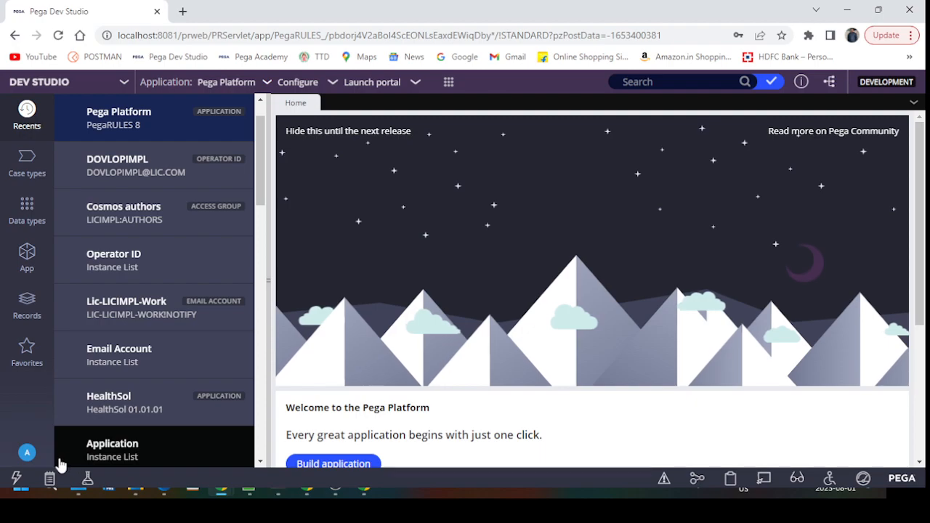
{"action": "left_click", "coordinate": [268, 84]}
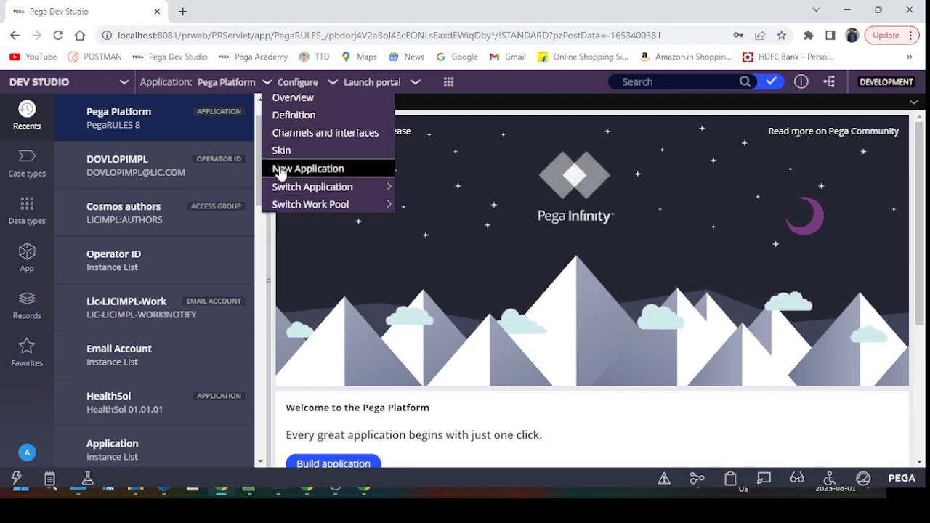
Step: Start a new application built from scratch with Theme Cosmos, and begin entering the name Test Learn
{"action": "left_click", "coordinate": [316, 172]}
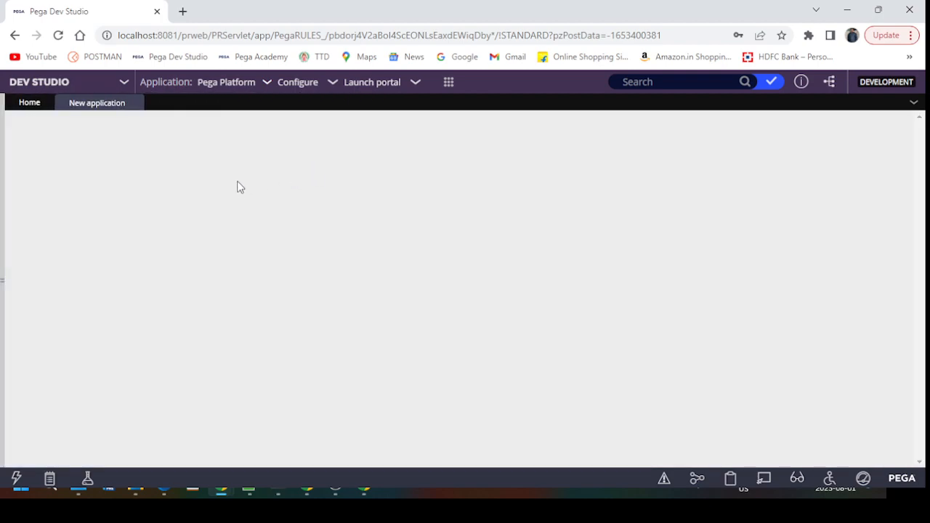
{"action": "scroll", "coordinate": [264, 235], "scroll_direction": "up", "scroll_amount": 6}
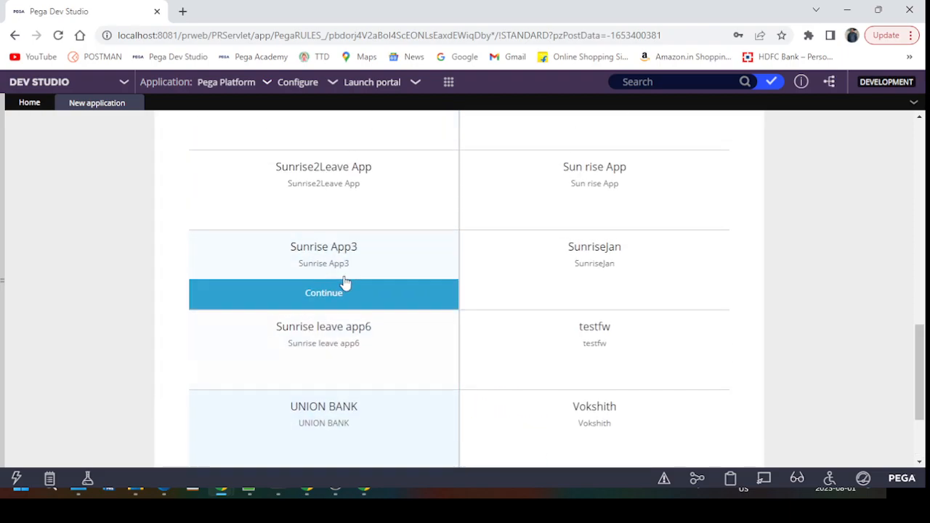
{"action": "scroll", "coordinate": [375, 178], "scroll_direction": "up", "scroll_amount": 6}
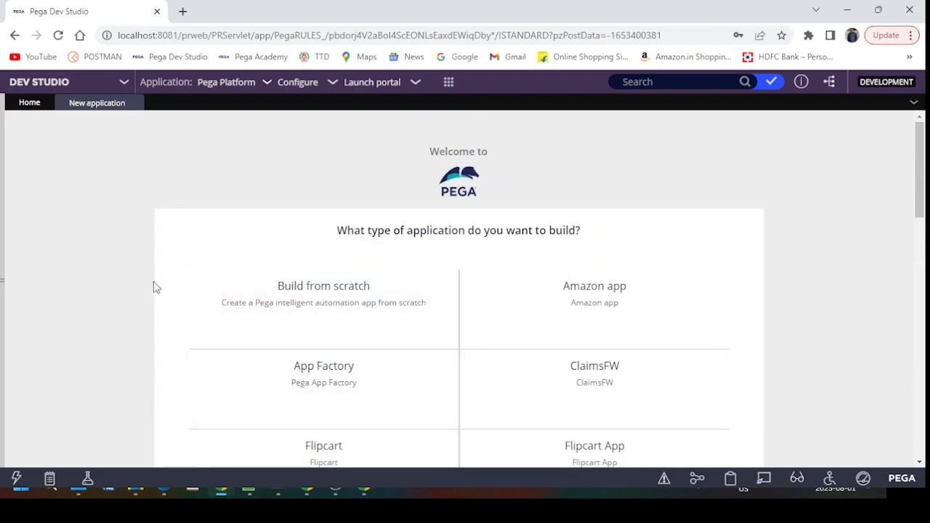
{"action": "left_click", "coordinate": [312, 336]}
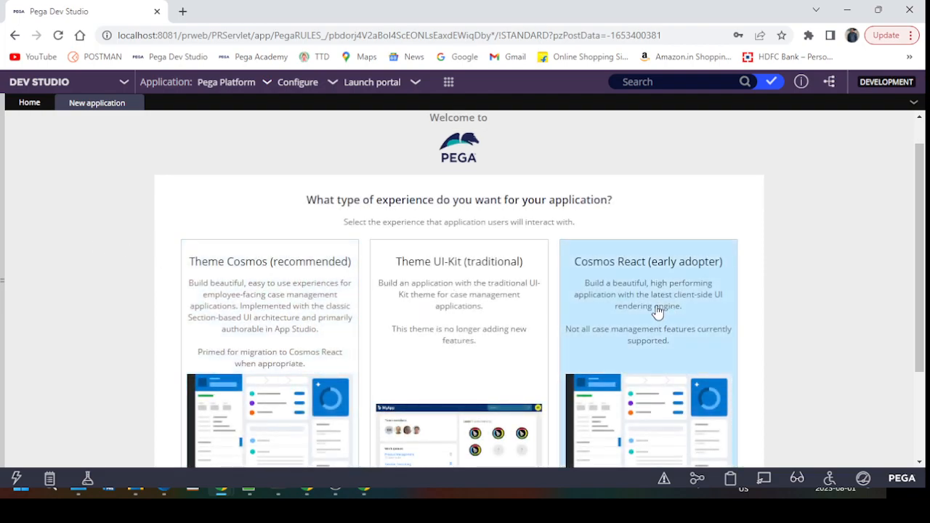
{"action": "scroll", "coordinate": [418, 309], "scroll_direction": "down", "scroll_amount": 2}
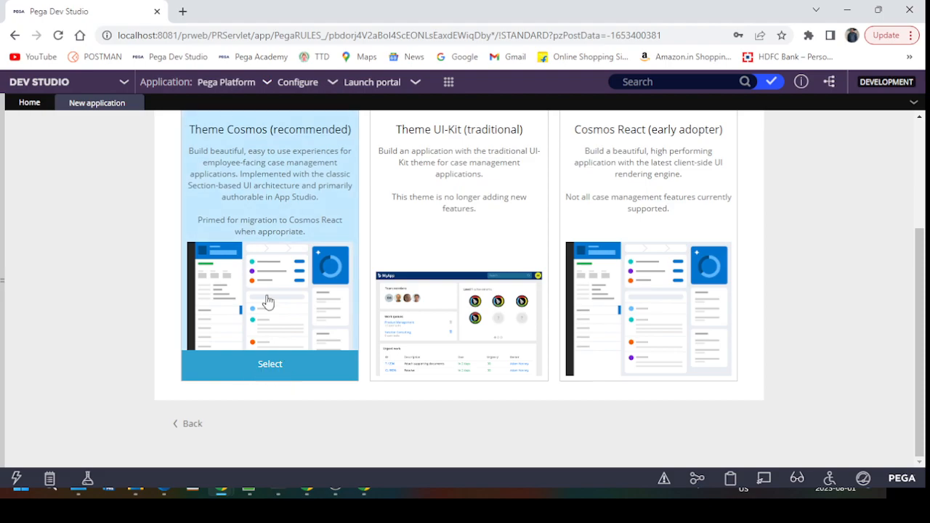
{"action": "left_click", "coordinate": [270, 372]}
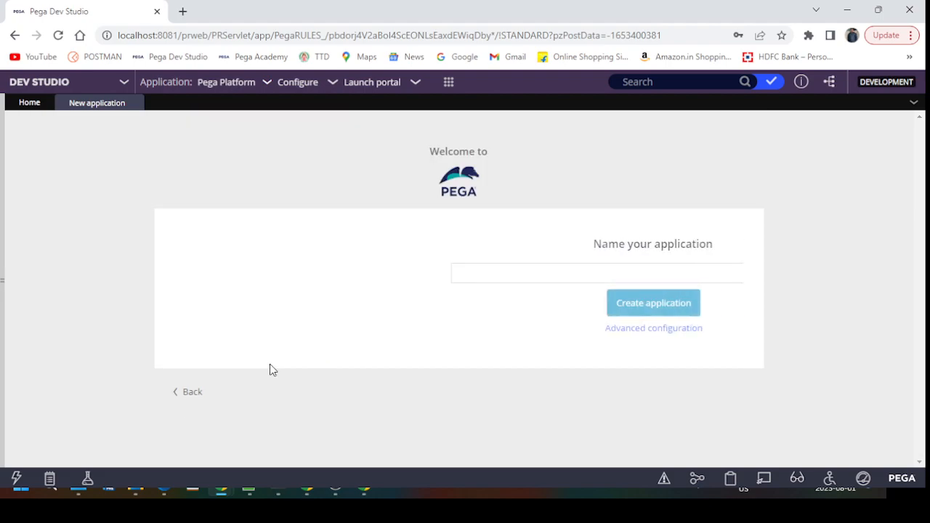
{"action": "left_click", "coordinate": [322, 273]}
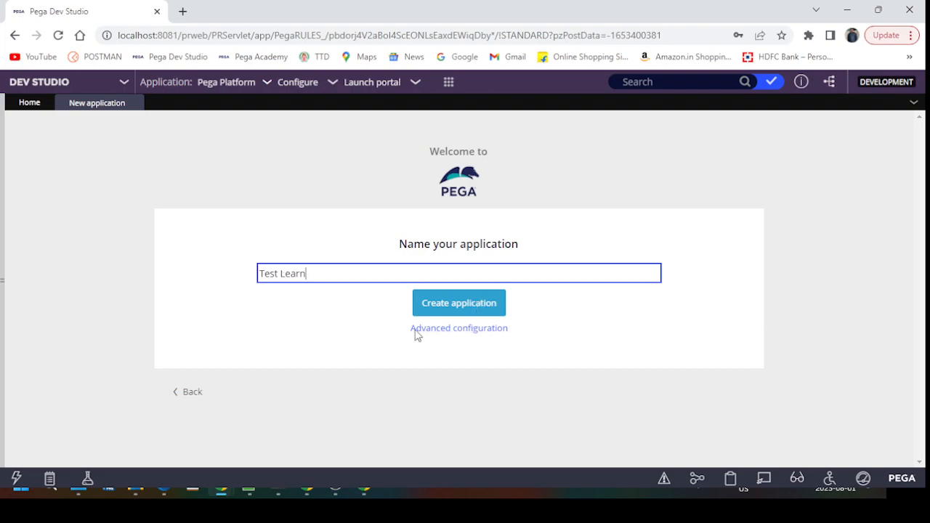
Step: In Advanced configuration, review the TestLearn application ID and change the organization to Royal
{"action": "left_click", "coordinate": [463, 332]}
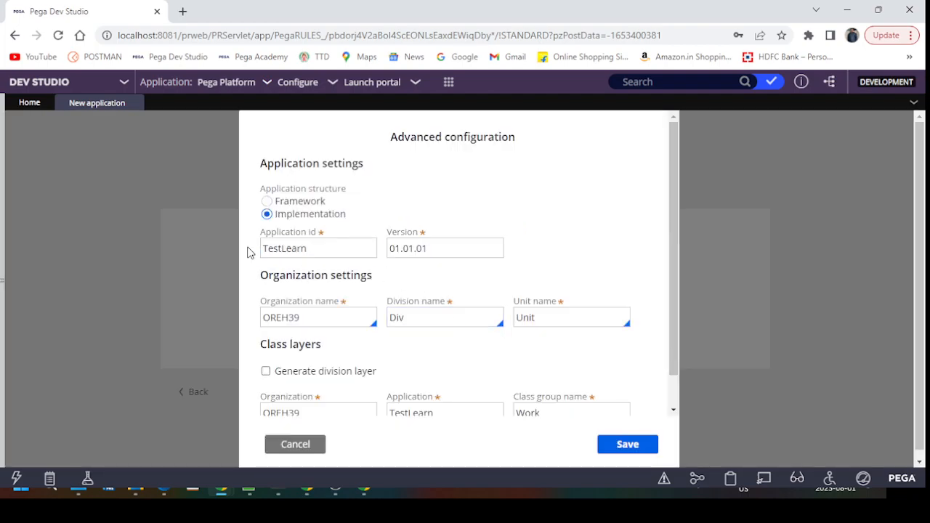
{"action": "left_click", "coordinate": [327, 247]}
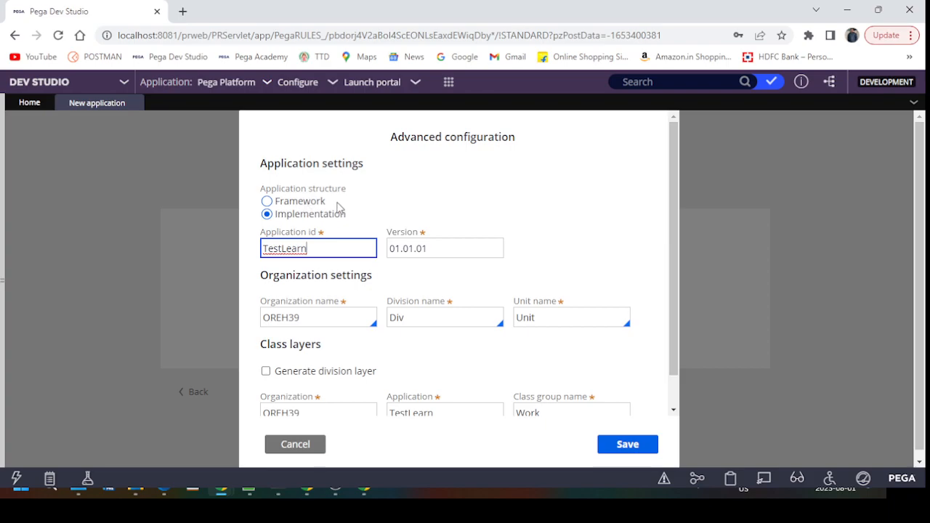
{"action": "double_click", "coordinate": [333, 251]}
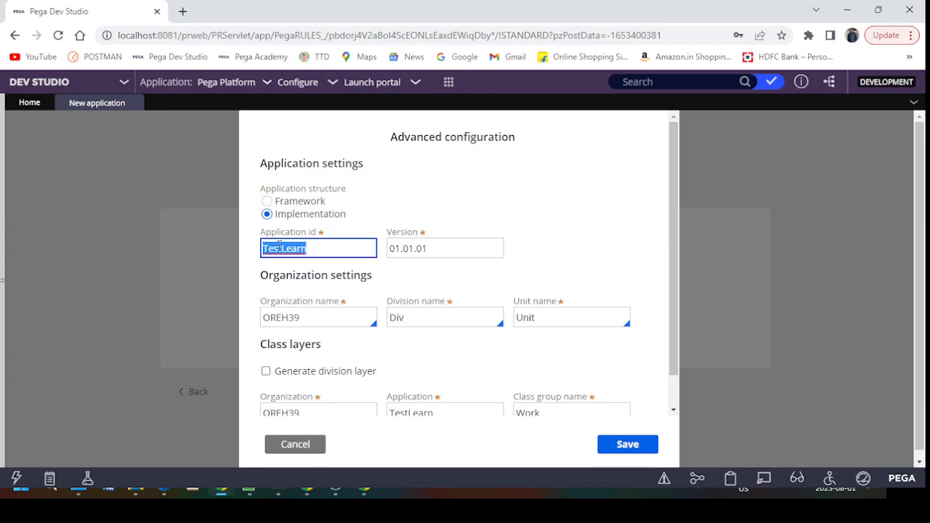
{"action": "key", "text": "Tab"}
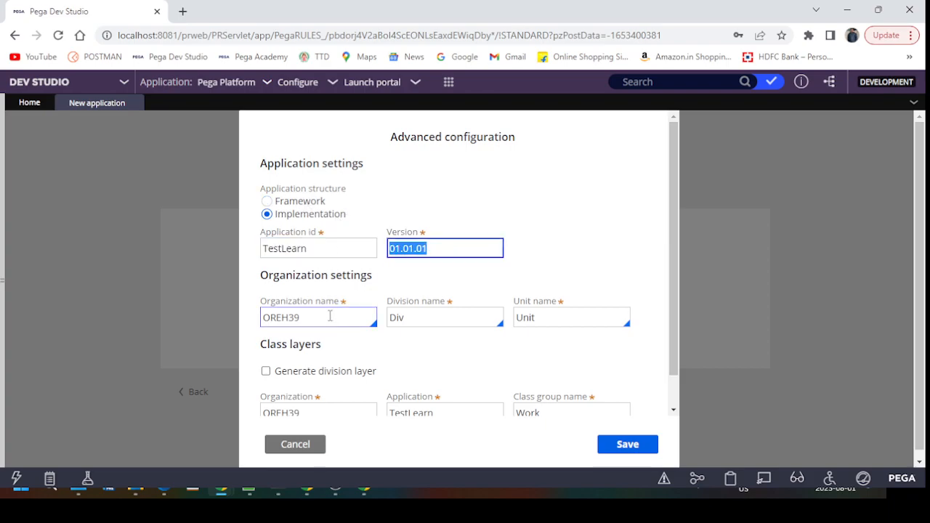
{"action": "double_click", "coordinate": [322, 319]}
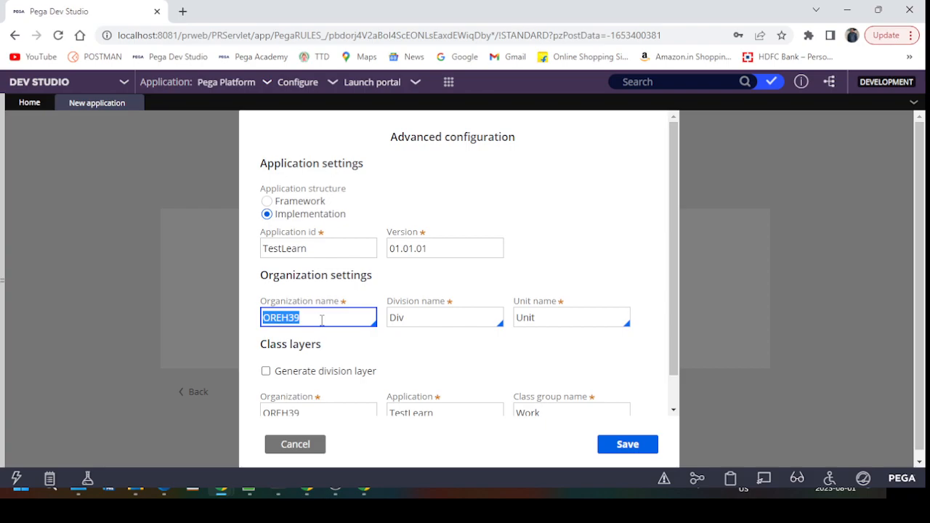
{"action": "type", "text": "Royal"}
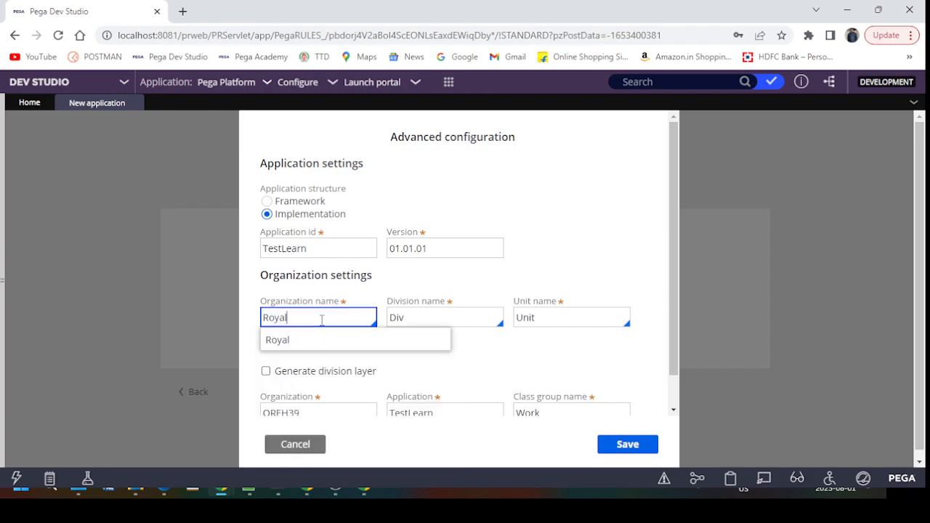
{"action": "key", "text": "Tab"}
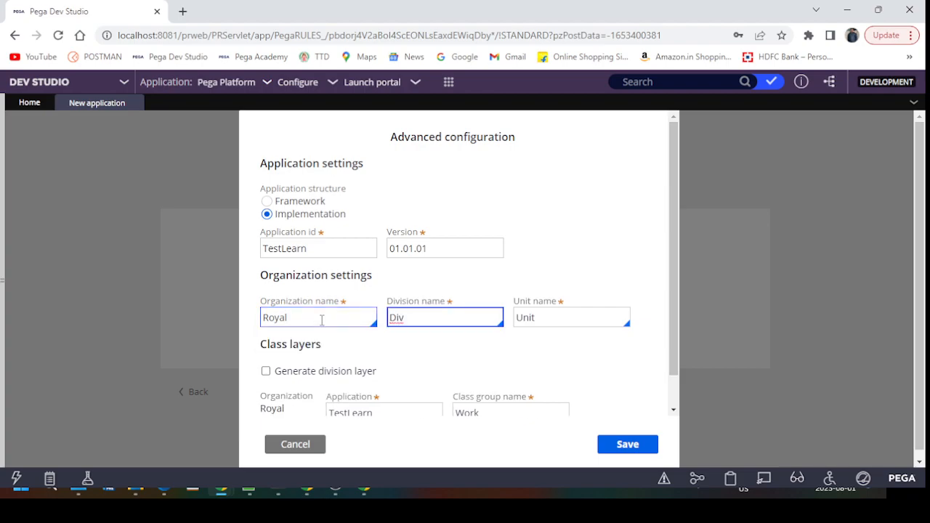
Step: Set the division to Training and the unit to Hyderabad
{"action": "double_click", "coordinate": [452, 315]}
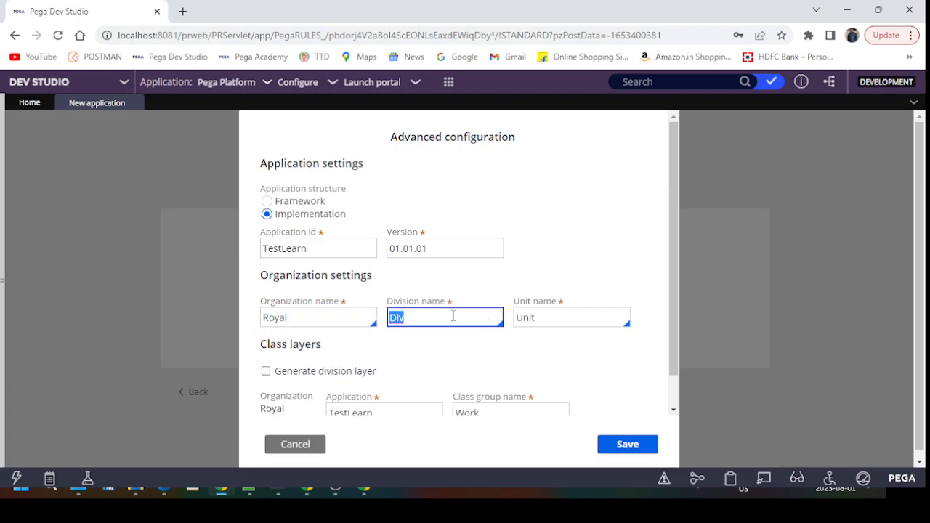
{"action": "key", "text": "BackSpace"}
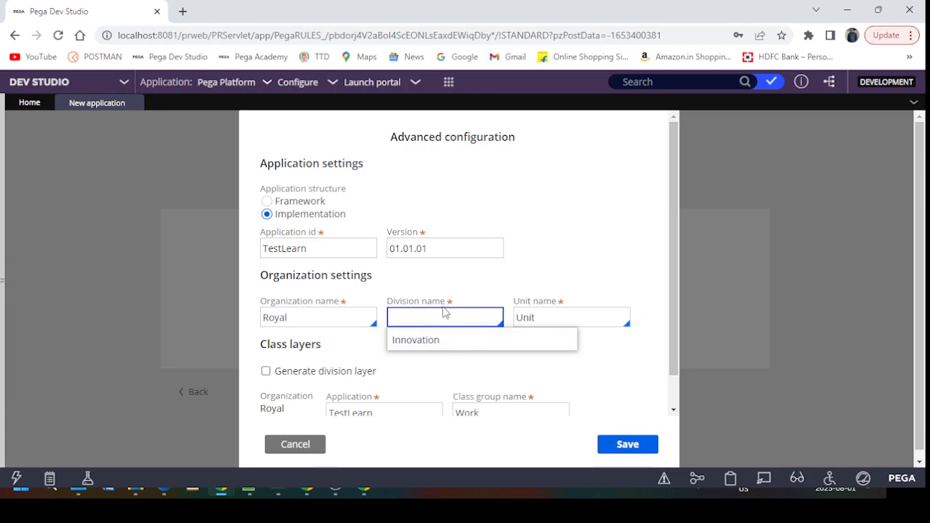
{"action": "type", "text": "Training"}
{"action": "key", "text": "Tab"}
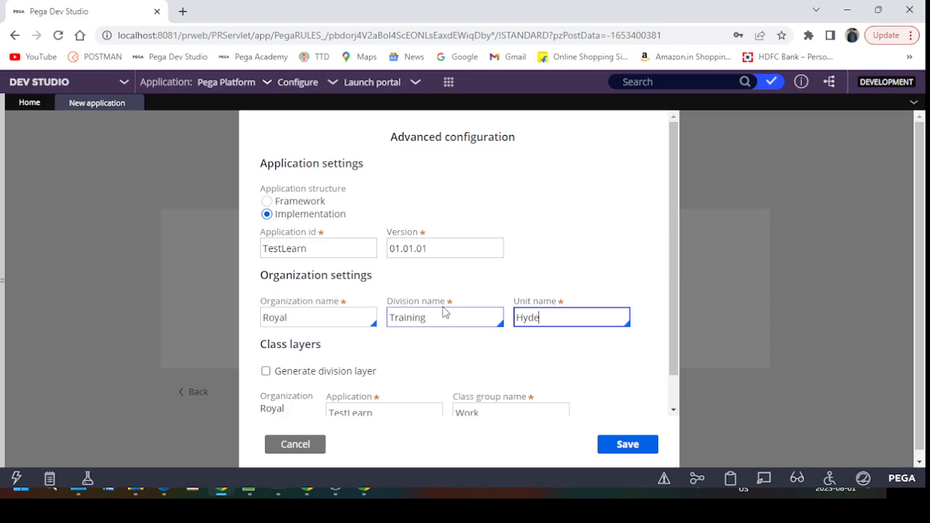
{"action": "key", "text": "Tab"}
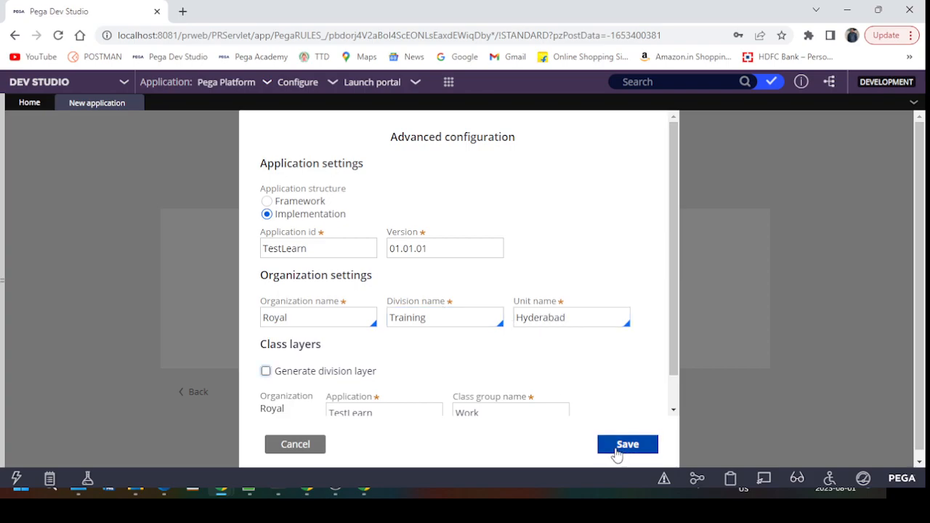
Step: Save the advanced configuration and create the Test Learn application
{"action": "scroll", "coordinate": [615, 451], "scroll_direction": "down", "scroll_amount": 1}
{"action": "scroll", "coordinate": [487, 324], "scroll_direction": "down", "scroll_amount": 1}
{"action": "left_click", "coordinate": [408, 373]}
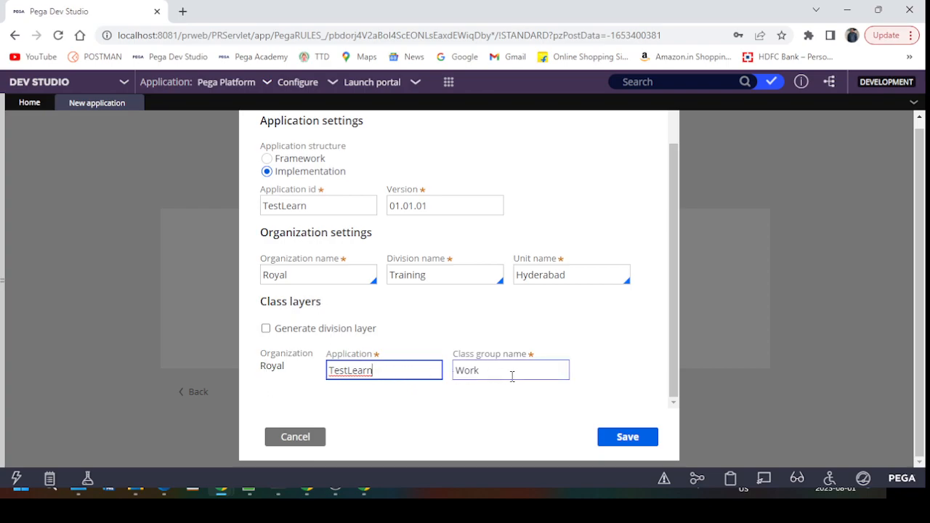
{"action": "left_click", "coordinate": [637, 438]}
{"action": "left_click", "coordinate": [441, 314]}
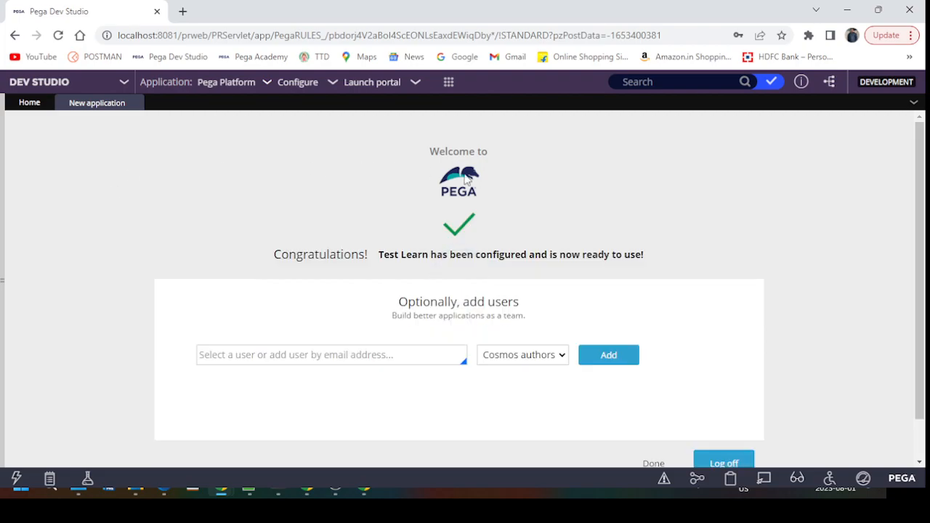
Step: Add the admin user ID with Cosmos authors access, then click Done to return to the Dev Studio home
{"action": "scroll", "coordinate": [281, 380], "scroll_direction": "down", "scroll_amount": 1}
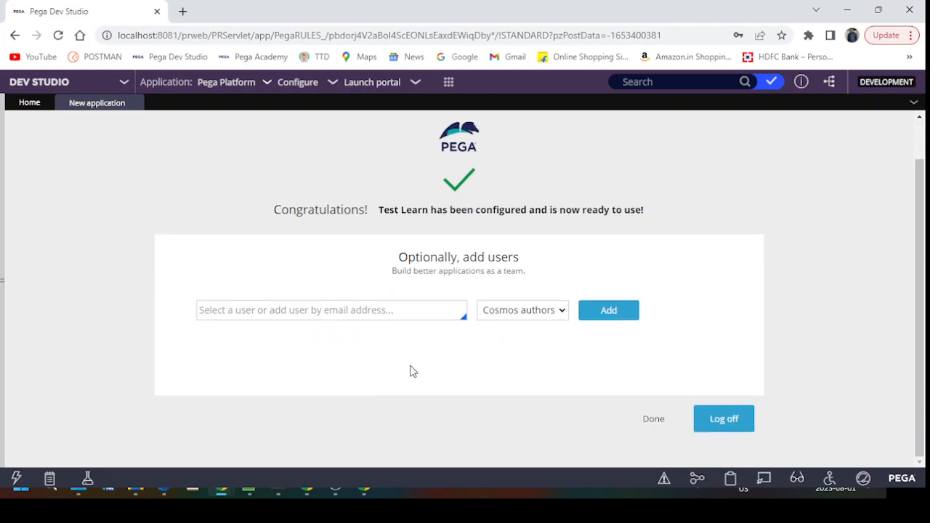
{"action": "left_click", "coordinate": [308, 312]}
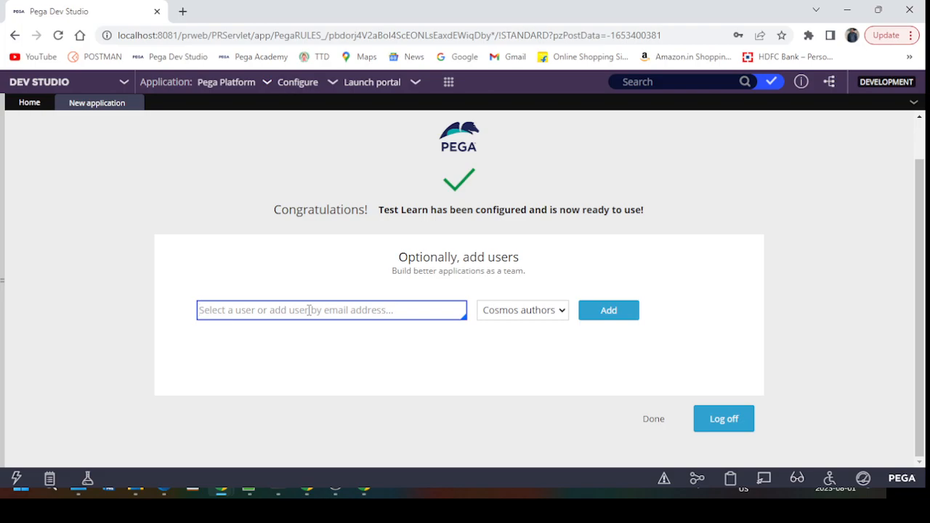
{"action": "type", "text": "Ad"}
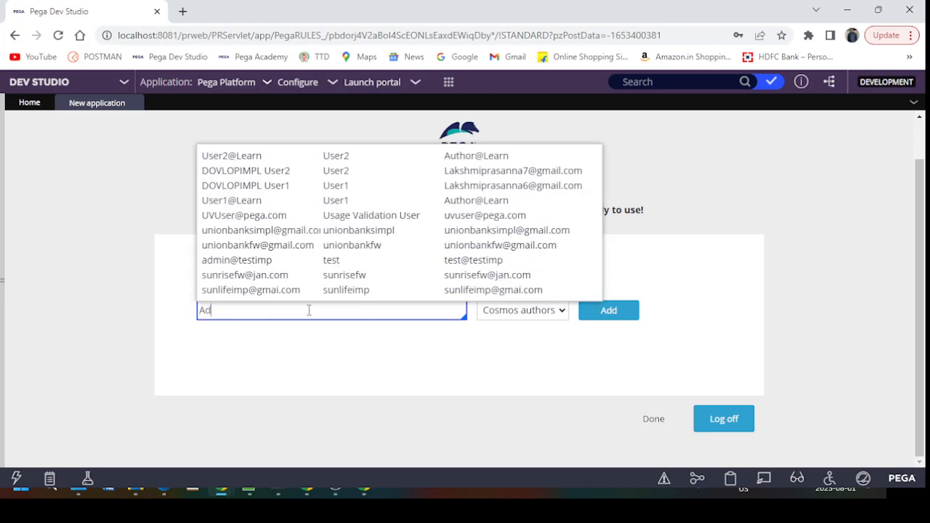
{"action": "type", "text": "min@"}
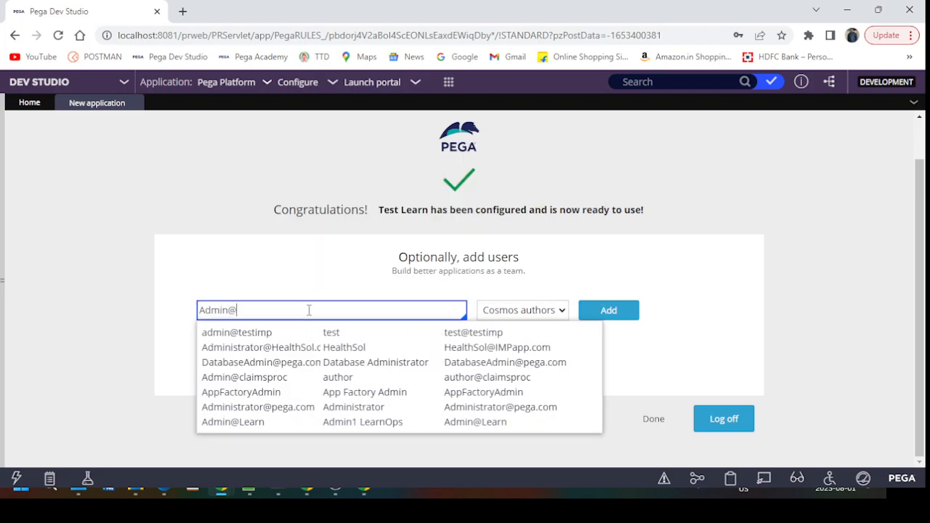
{"action": "type", "text": "testLearn"}
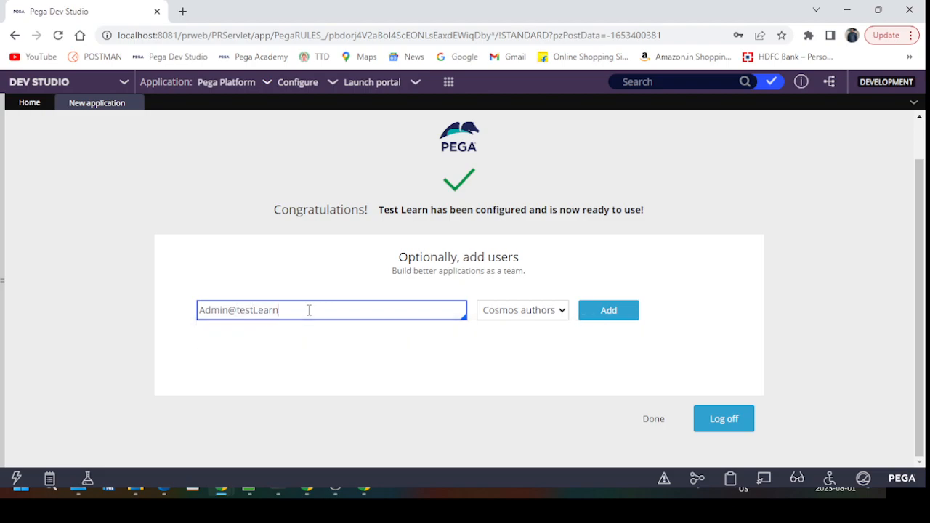
{"action": "left_click", "coordinate": [289, 353]}
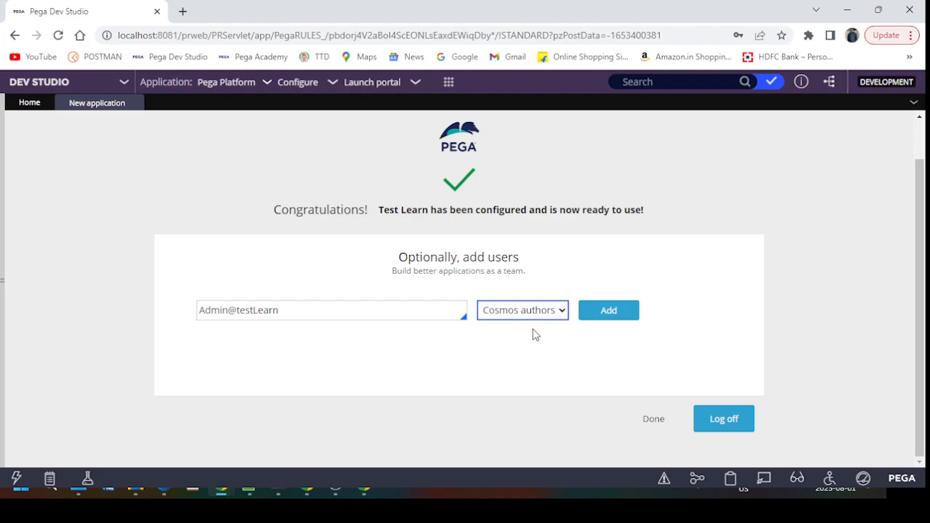
{"action": "left_click", "coordinate": [608, 311]}
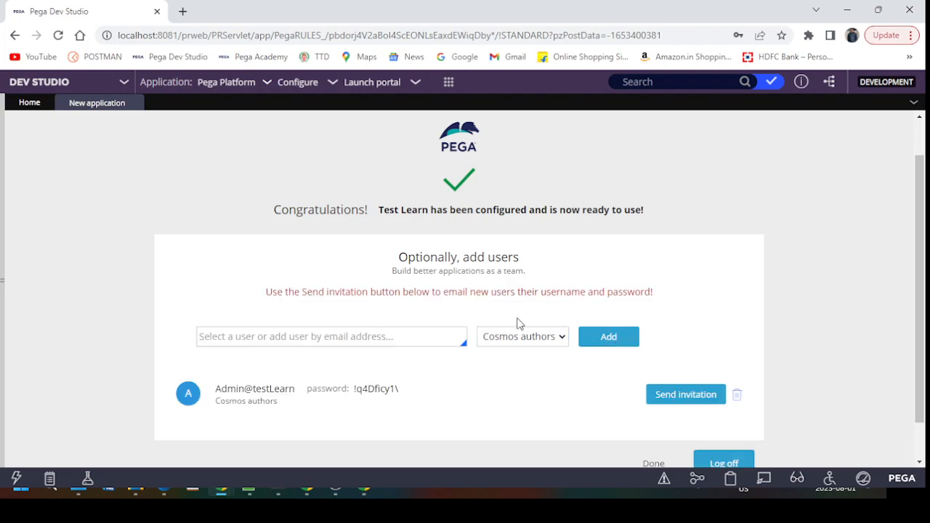
{"action": "scroll", "coordinate": [332, 338], "scroll_direction": "down", "scroll_amount": 1}
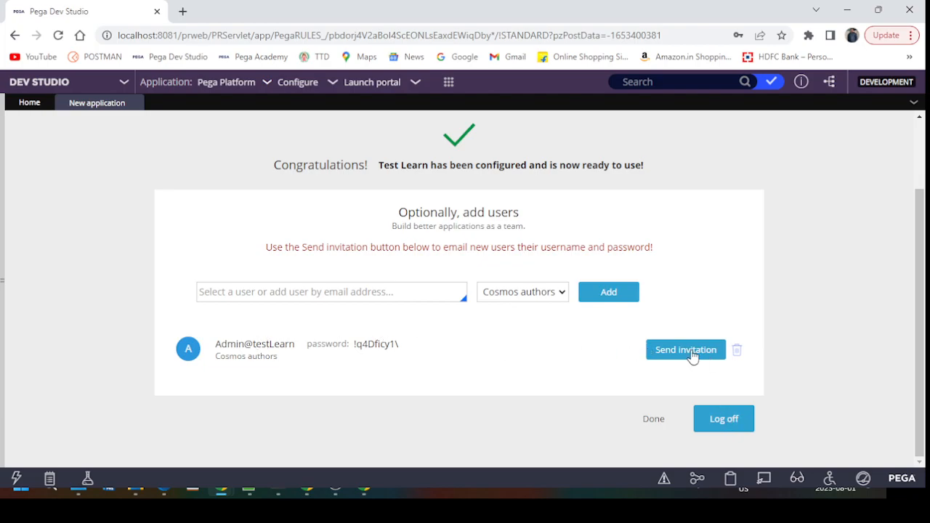
{"action": "left_click", "coordinate": [653, 420]}
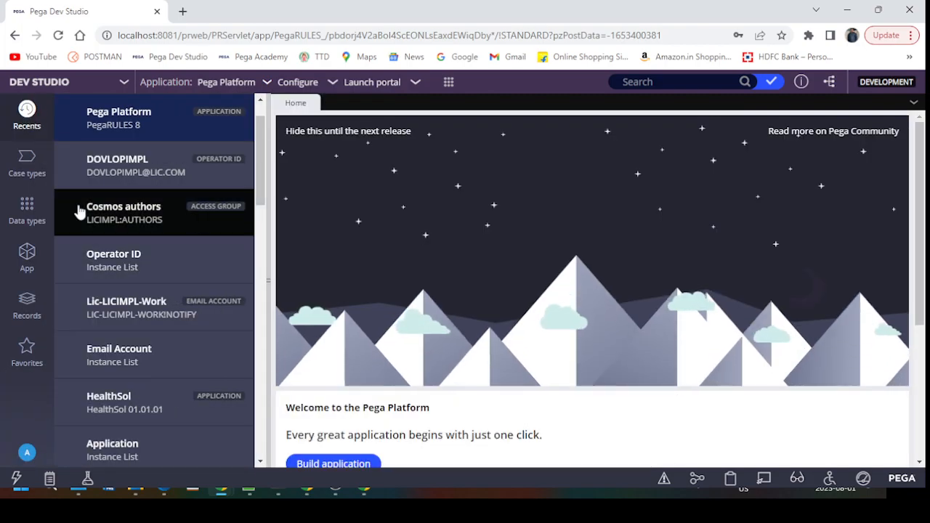
Step: Open the new admin operator's record from Records > Organization > Operator ID and check its access group
{"action": "left_click", "coordinate": [28, 309]}
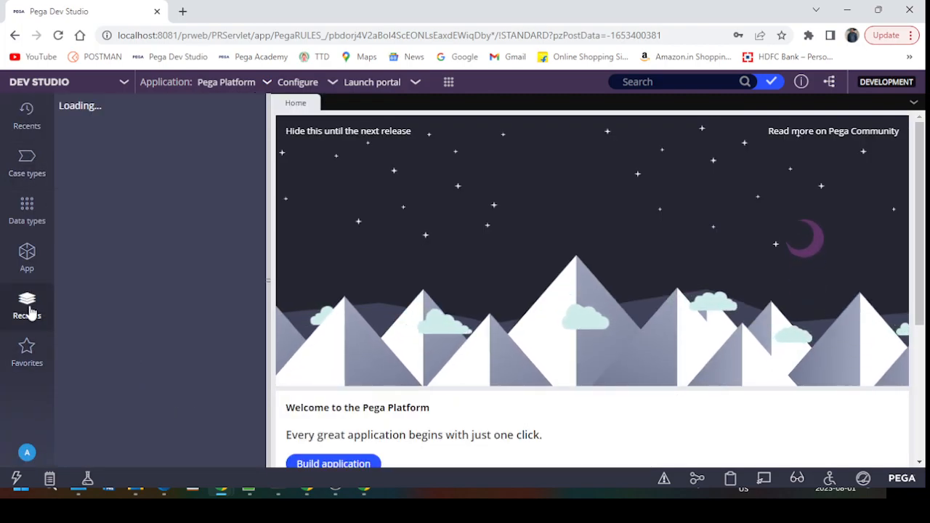
{"action": "left_click", "coordinate": [74, 251]}
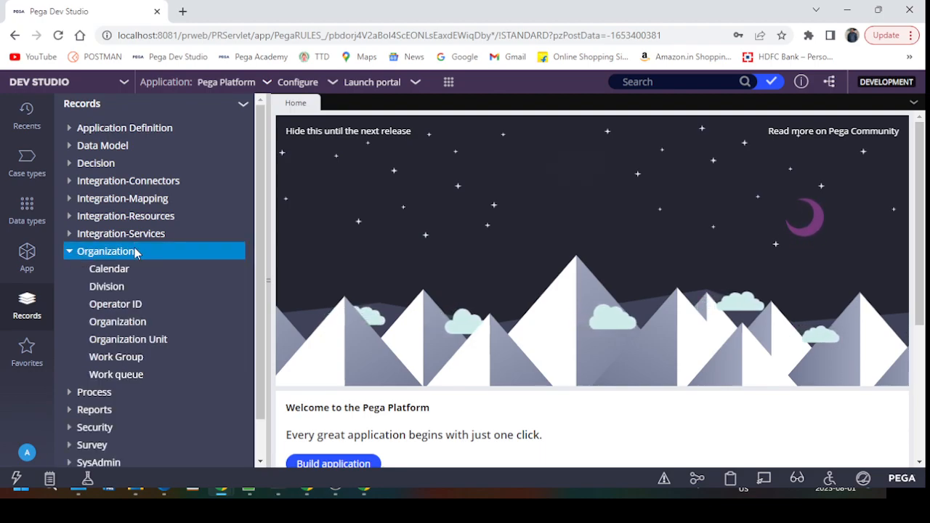
{"action": "left_click", "coordinate": [122, 304]}
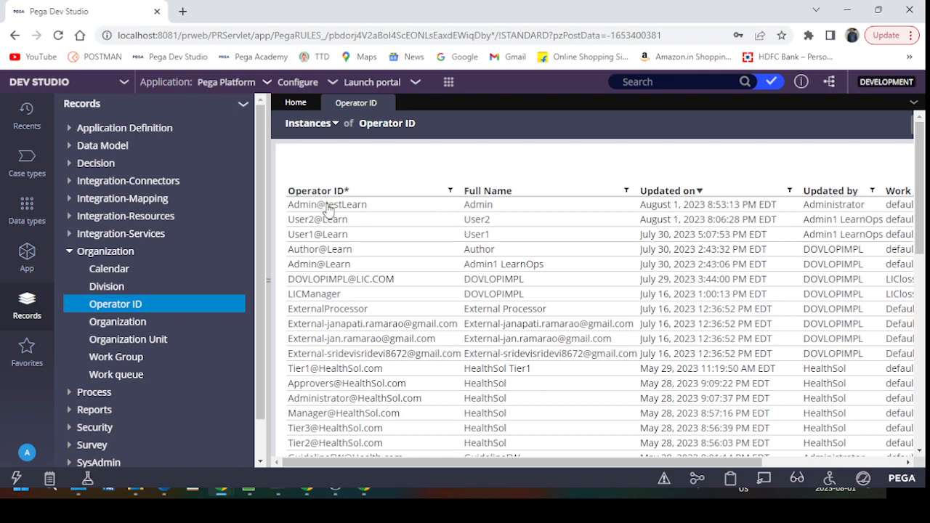
{"action": "left_click", "coordinate": [326, 204]}
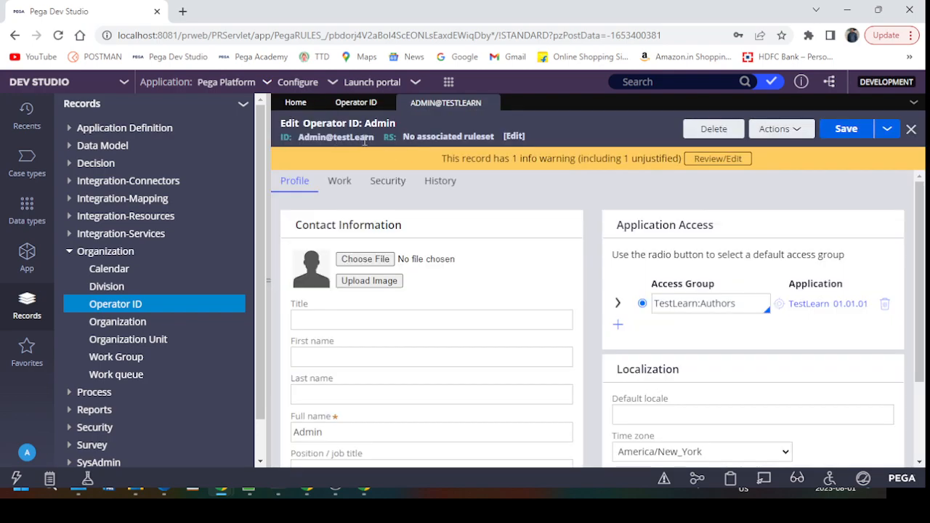
{"action": "left_click", "coordinate": [749, 308]}
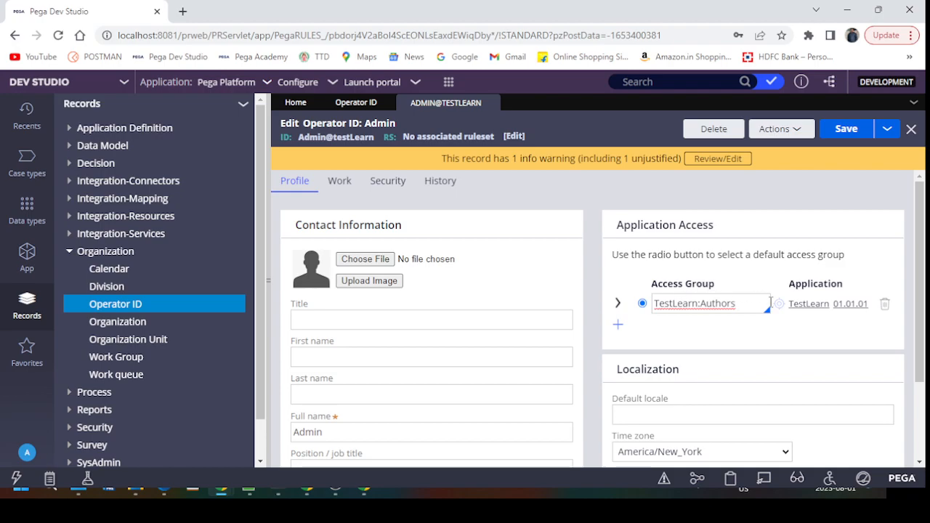
{"action": "scroll", "coordinate": [768, 310], "scroll_direction": "down", "scroll_amount": 3}
{"action": "scroll", "coordinate": [768, 313], "scroll_direction": "up", "scroll_amount": 3}
{"action": "scroll", "coordinate": [523, 269], "scroll_direction": "down", "scroll_amount": 3}
{"action": "scroll", "coordinate": [523, 269], "scroll_direction": "up", "scroll_amount": 3}
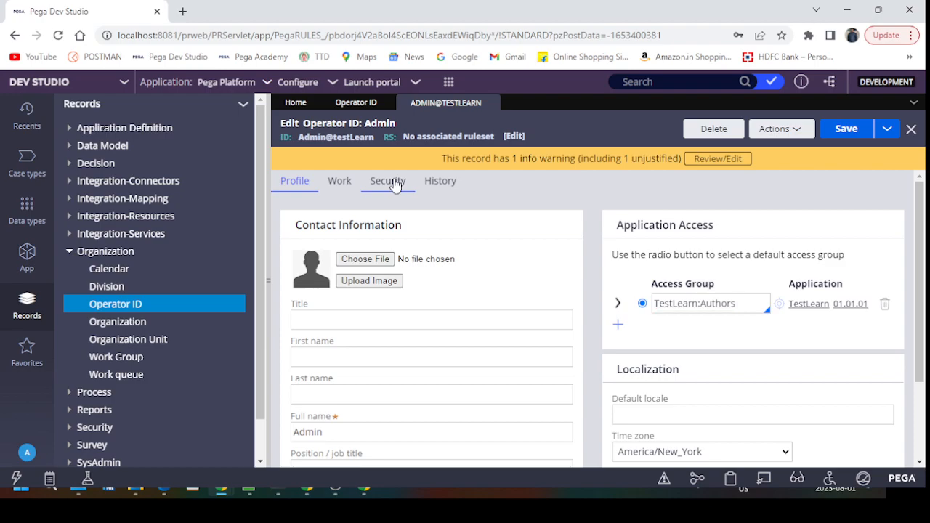
Step: On the Security tab, turn off Force password change and set a new operator password
{"action": "left_click", "coordinate": [395, 186]}
{"action": "left_click", "coordinate": [292, 357]}
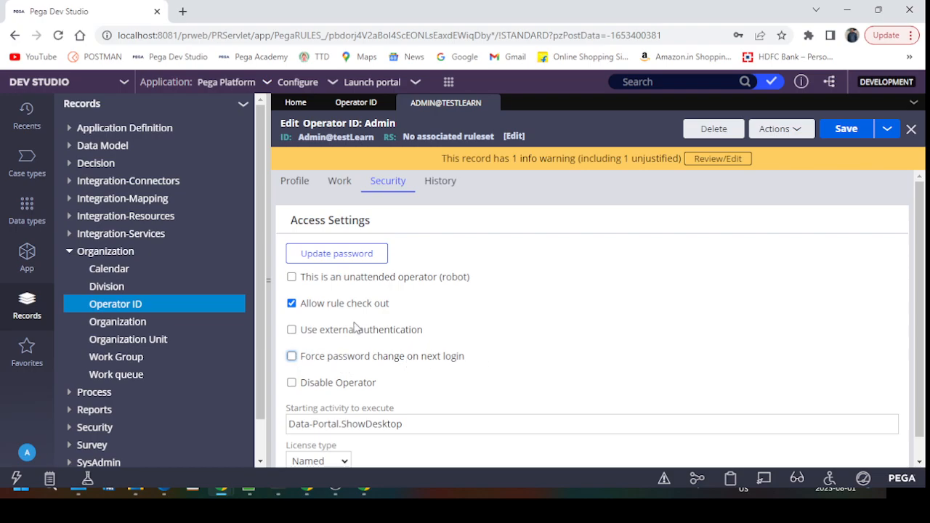
{"action": "left_click", "coordinate": [334, 254]}
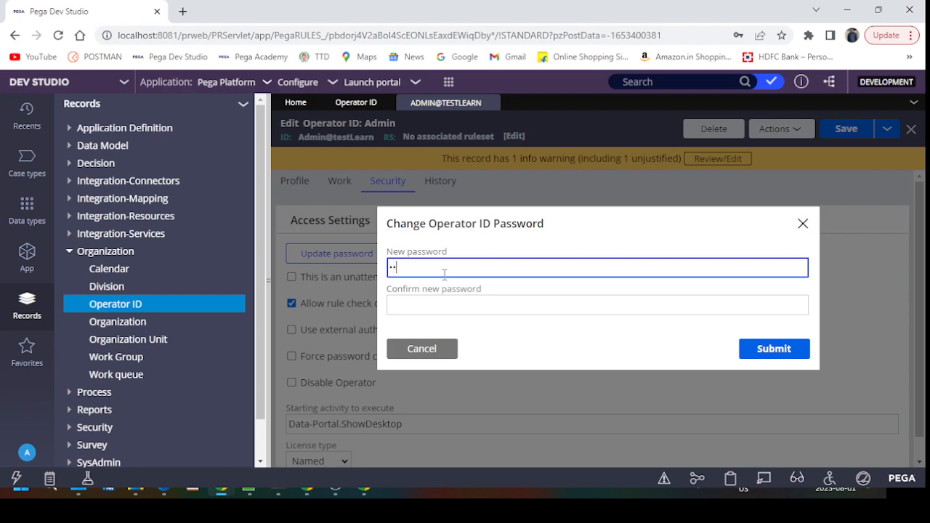
{"action": "key", "text": "Tab"}
{"action": "type", "text": "r"}
{"action": "left_click", "coordinate": [786, 352]}
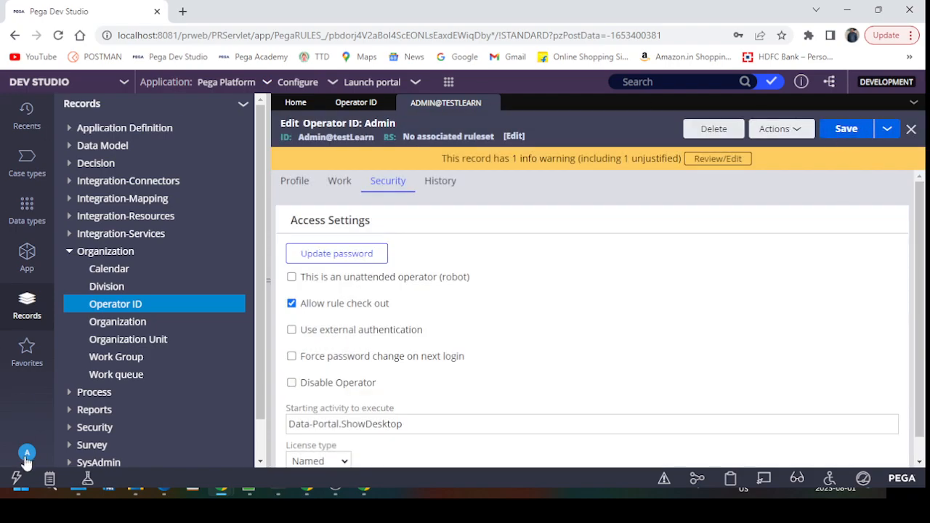
Step: Copy the operator ID, log off, and paste it as the user name on the login page
{"action": "double_click", "coordinate": [321, 135]}
{"action": "triple_click", "coordinate": [320, 136]}
{"action": "key", "text": "ctrl+c"}
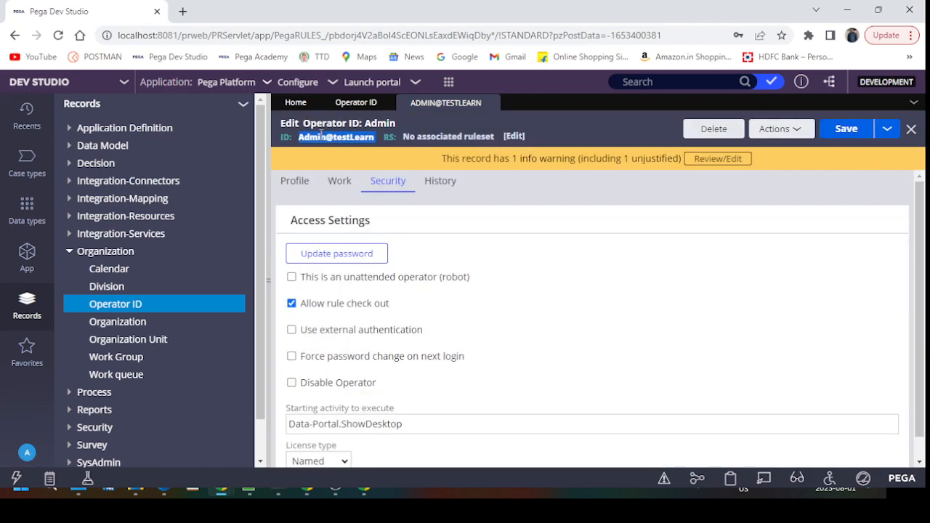
{"action": "left_click", "coordinate": [27, 452]}
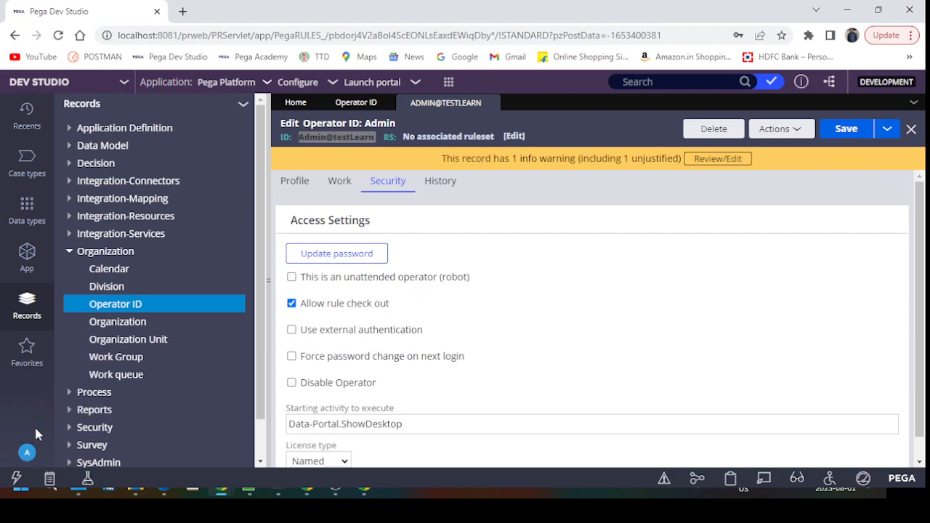
{"action": "left_click", "coordinate": [33, 434]}
{"action": "left_click", "coordinate": [426, 238]}
{"action": "key", "text": "ctrl+v"}
Step: Sign in as the Test Learn admin operator, switch from App Studio to Dev Studio, and close the application overview
{"action": "left_click", "coordinate": [404, 259]}
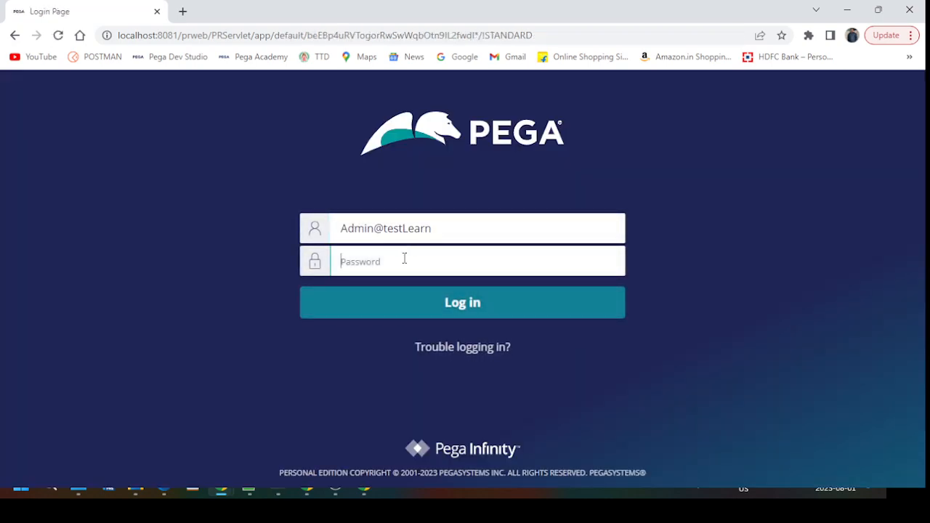
{"action": "type", "text": "rules"}
{"action": "key", "text": "Return"}
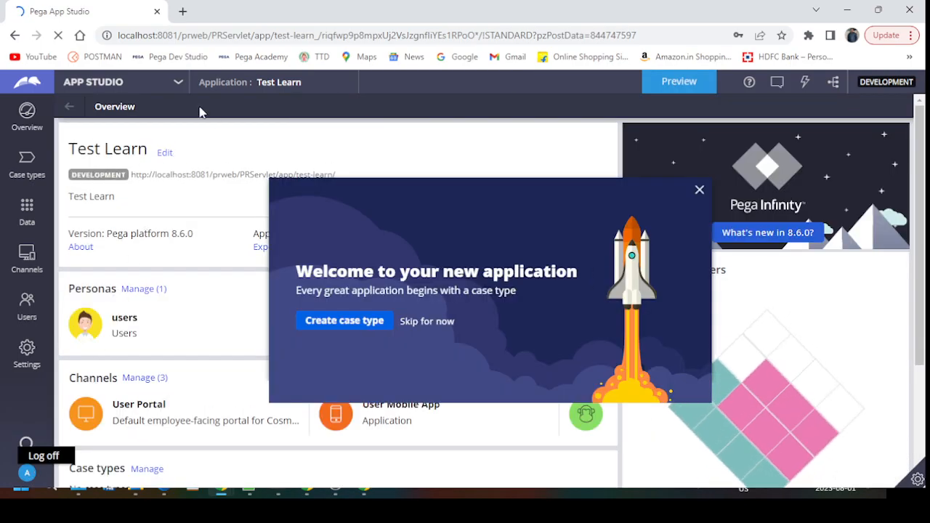
{"action": "left_click", "coordinate": [93, 82]}
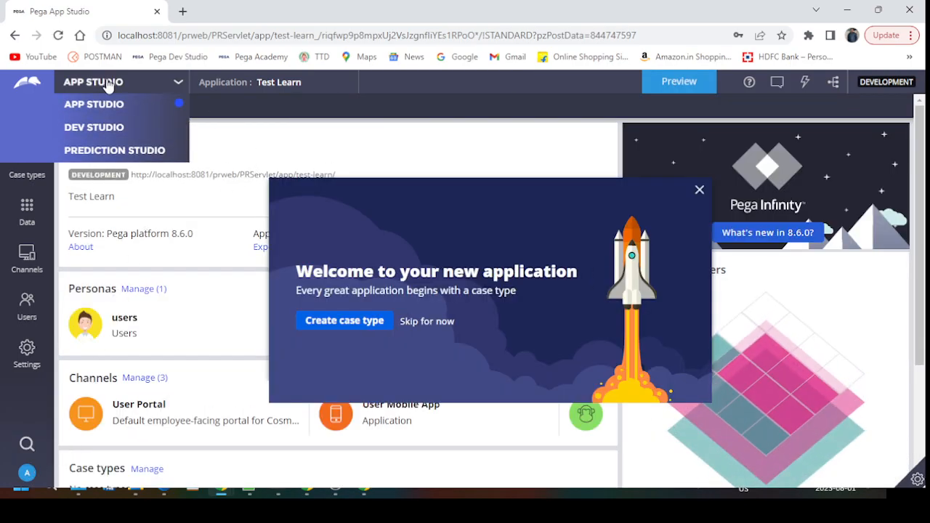
{"action": "left_click", "coordinate": [93, 128]}
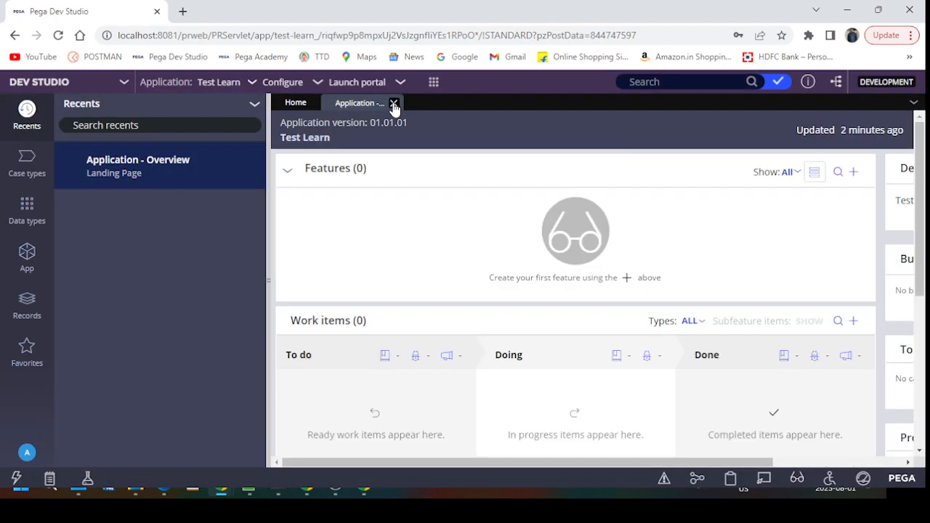
{"action": "left_click", "coordinate": [394, 104]}
Step: Make Developer the default portal in the TestLearn:Authors access group instead of pxExpress, save, and log off
{"action": "left_click", "coordinate": [23, 454]}
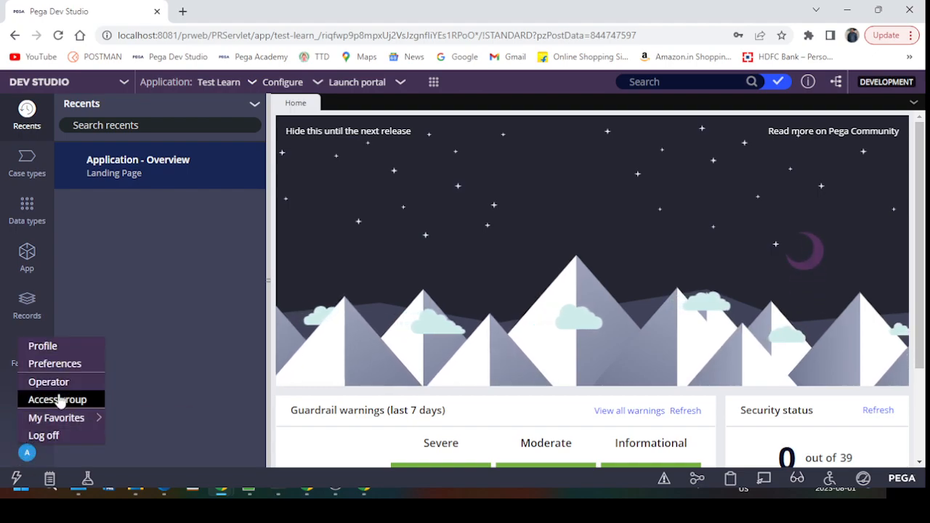
{"action": "left_click", "coordinate": [48, 382]}
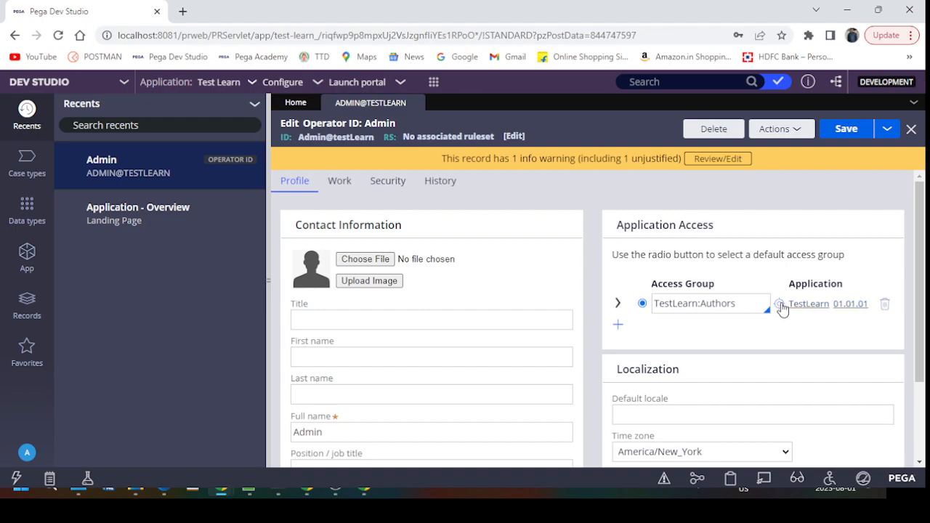
{"action": "left_click", "coordinate": [780, 305]}
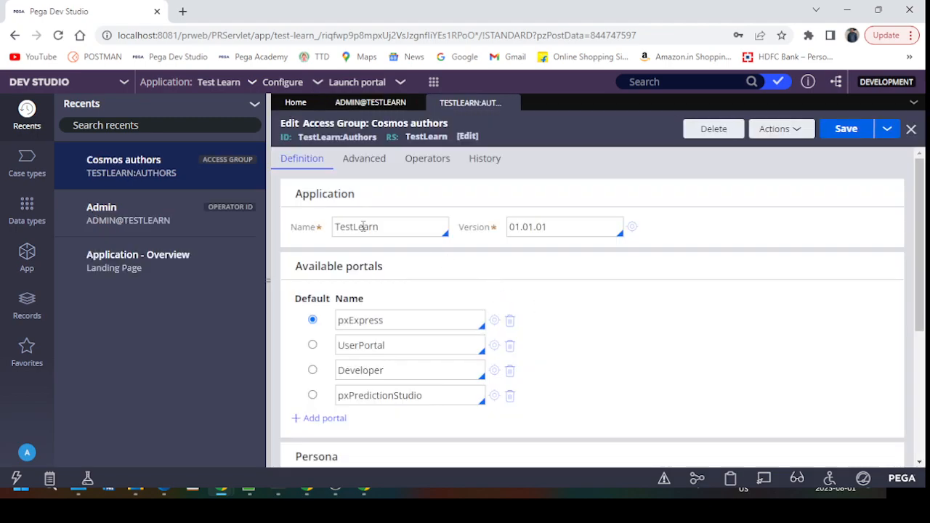
{"action": "double_click", "coordinate": [400, 323]}
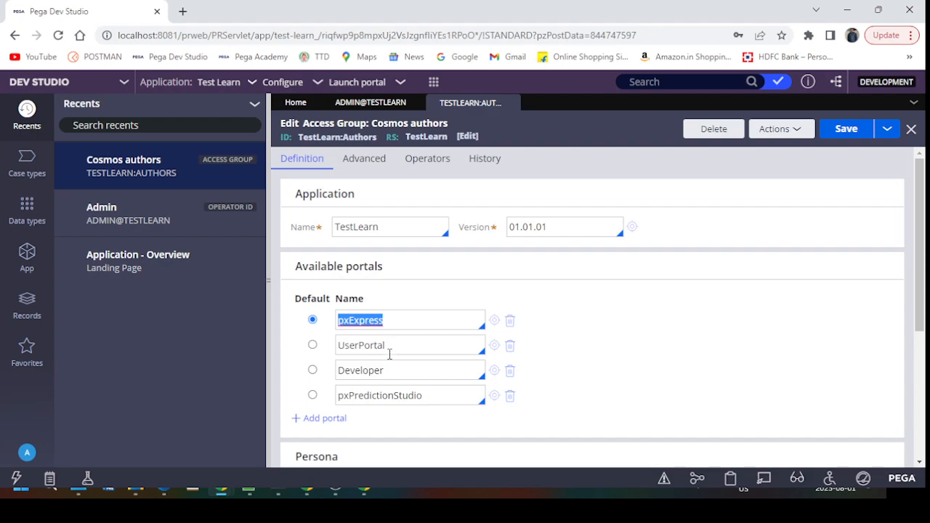
{"action": "left_click", "coordinate": [312, 370]}
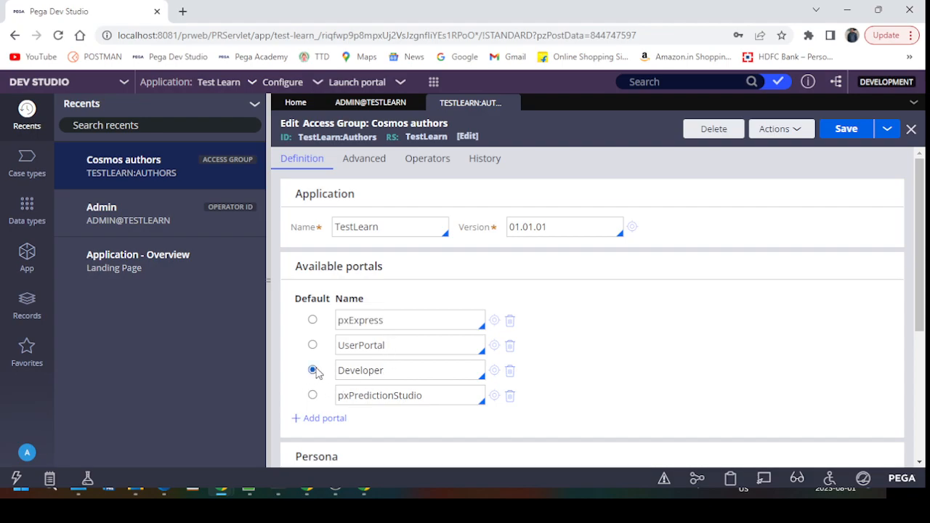
{"action": "double_click", "coordinate": [392, 320]}
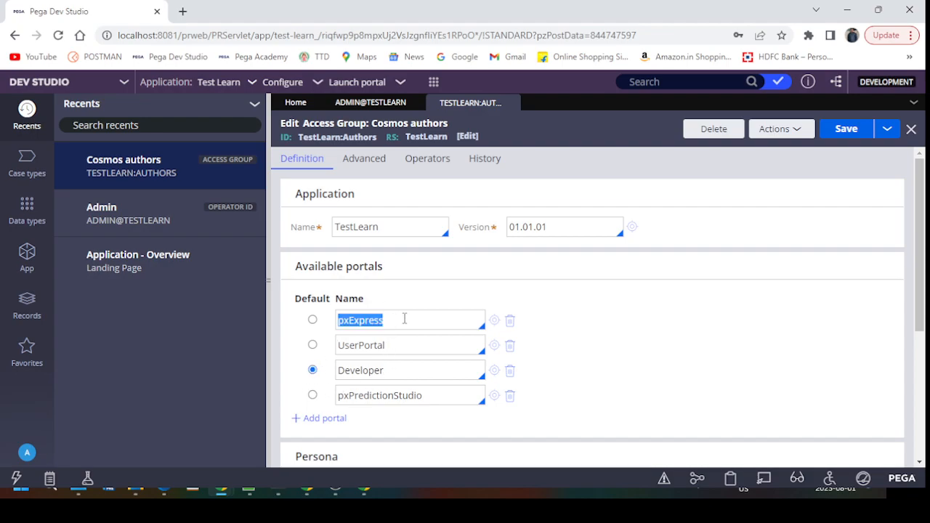
{"action": "double_click", "coordinate": [393, 371]}
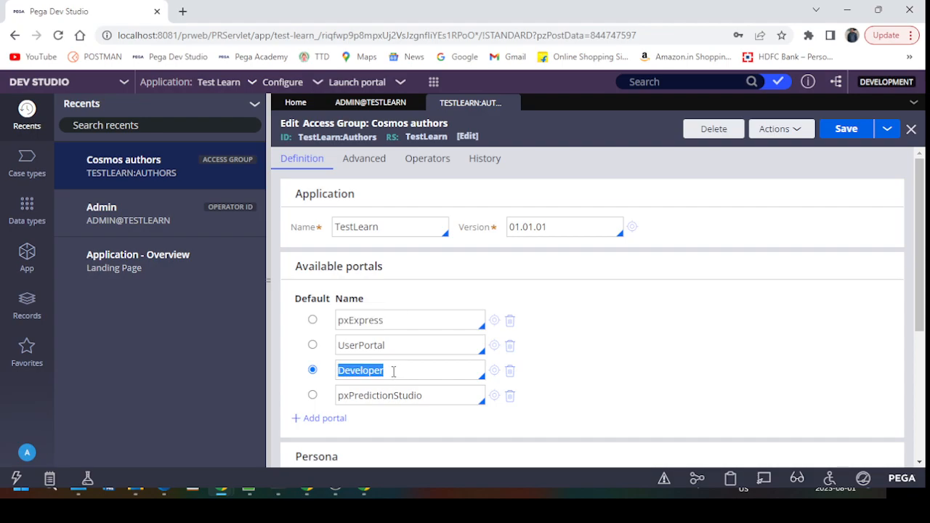
{"action": "left_click", "coordinate": [397, 371]}
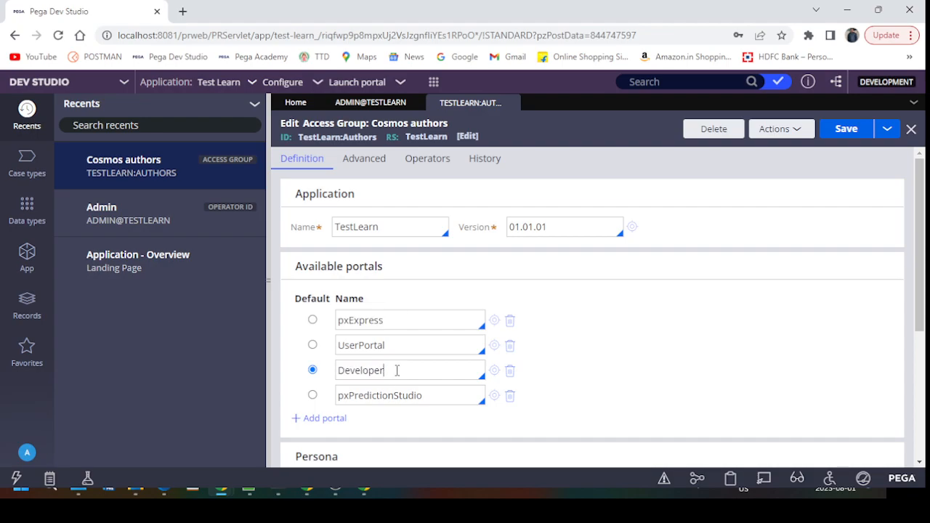
{"action": "left_click", "coordinate": [848, 130]}
{"action": "left_click", "coordinate": [29, 451]}
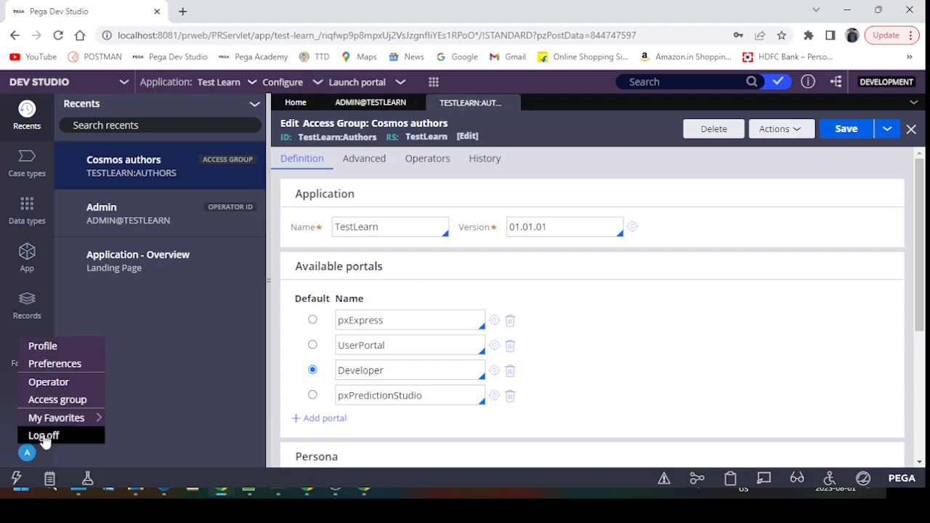
{"action": "left_click", "coordinate": [40, 434]}
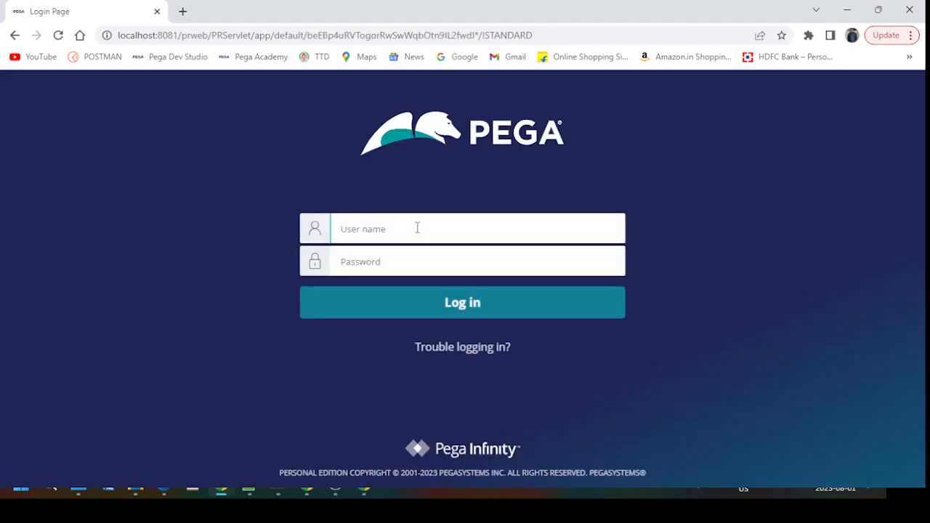
Step: Log back in with the pasted admin operator ID and its password
{"action": "key", "text": "ctrl+v"}
{"action": "left_click", "coordinate": [364, 262]}
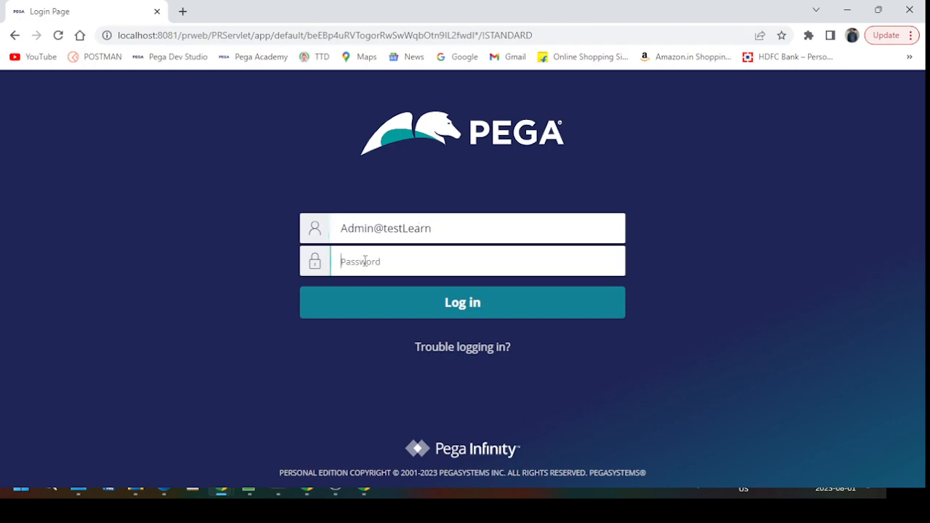
{"action": "type", "text": "rules"}
{"action": "key", "text": "Return"}
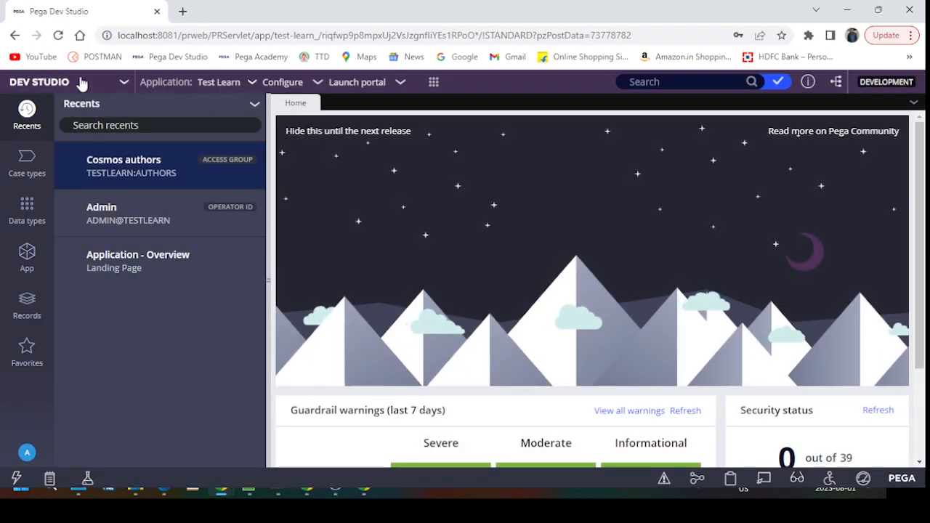
Step: Switch to App Studio, dismiss the case-type welcome prompt, and return to the Test Learn overview
{"action": "left_click", "coordinate": [82, 81]}
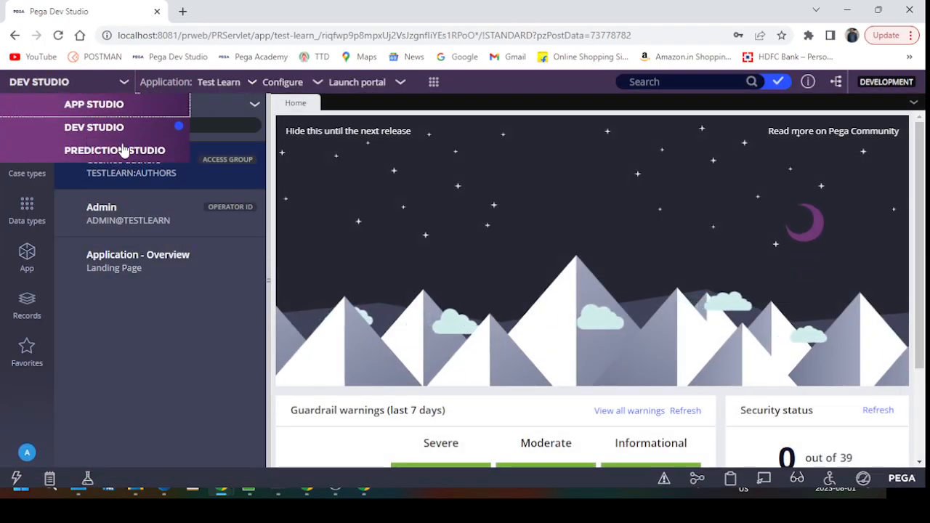
{"action": "left_click", "coordinate": [95, 108]}
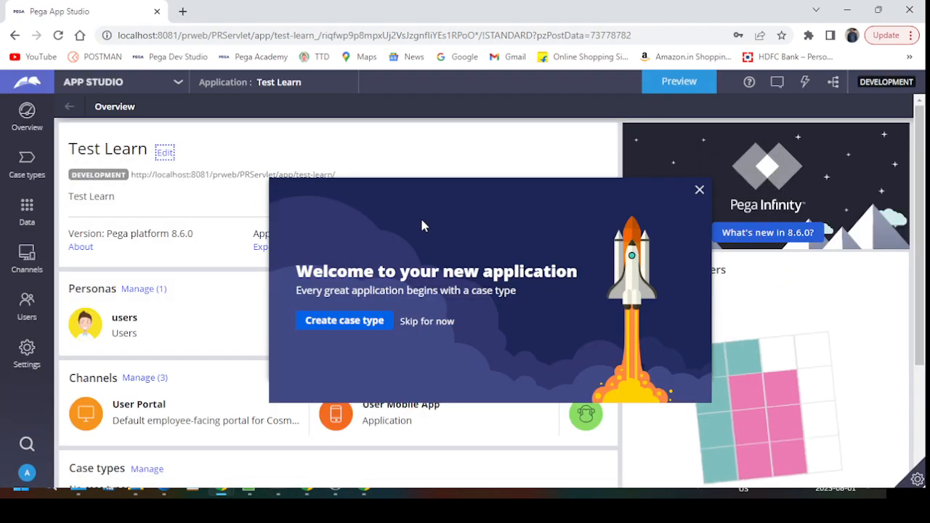
{"action": "left_click", "coordinate": [428, 321]}
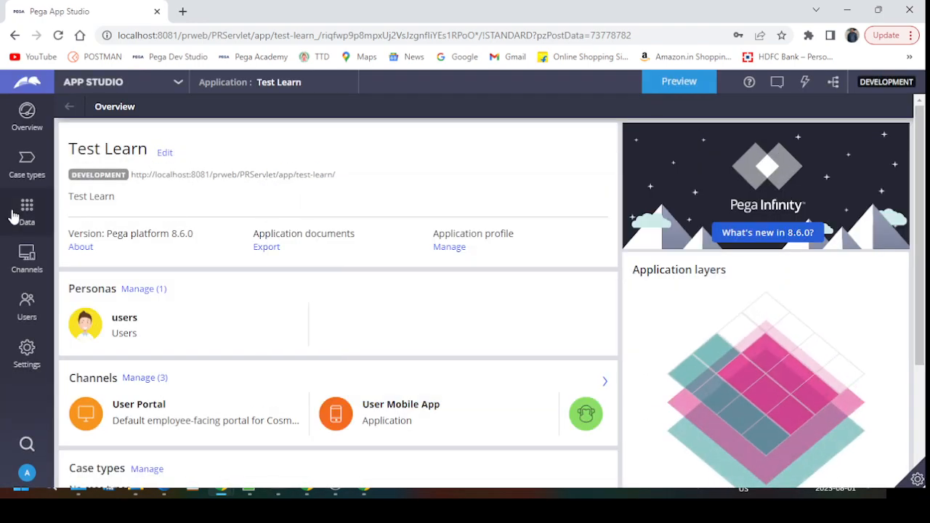
{"action": "left_click", "coordinate": [25, 260]}
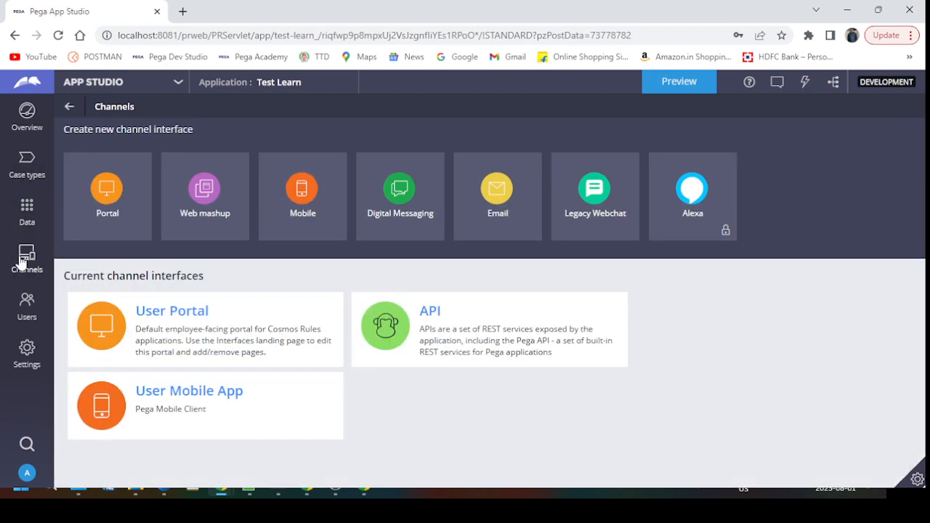
{"action": "left_click", "coordinate": [29, 307]}
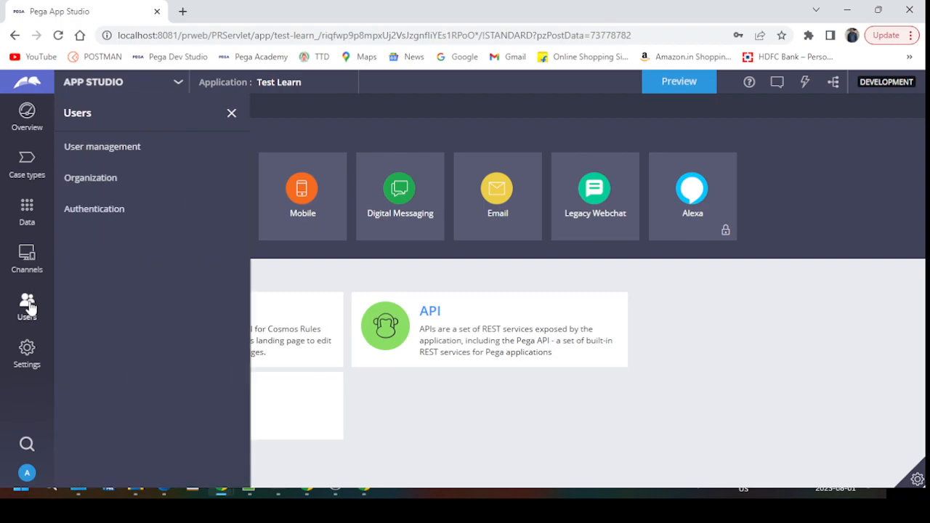
{"action": "left_click", "coordinate": [26, 115]}
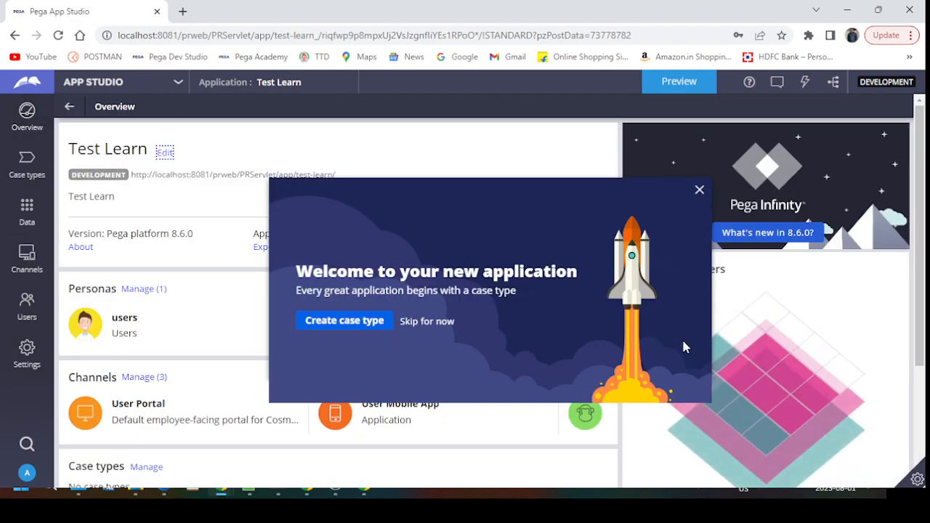
{"action": "left_click", "coordinate": [698, 191]}
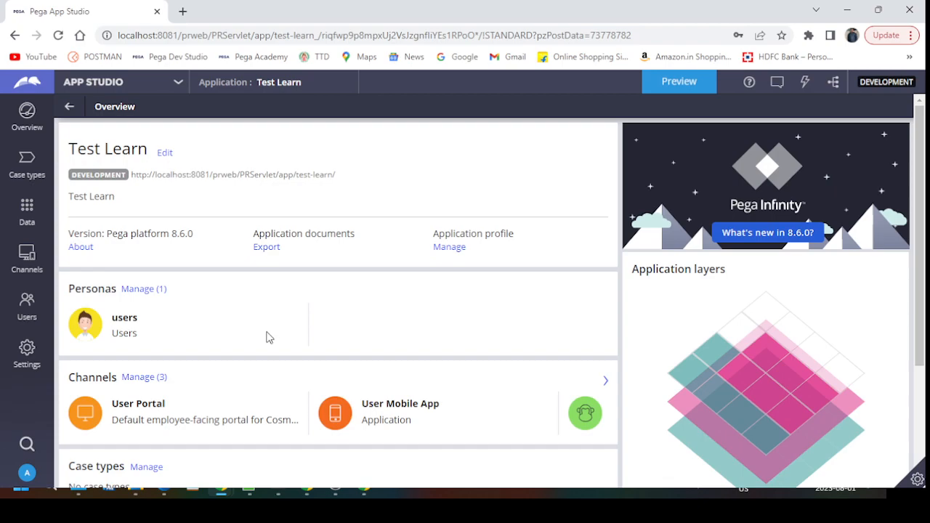
Step: Add a persona named Test Users Portal, with the same text as its description
{"action": "left_click", "coordinate": [145, 289]}
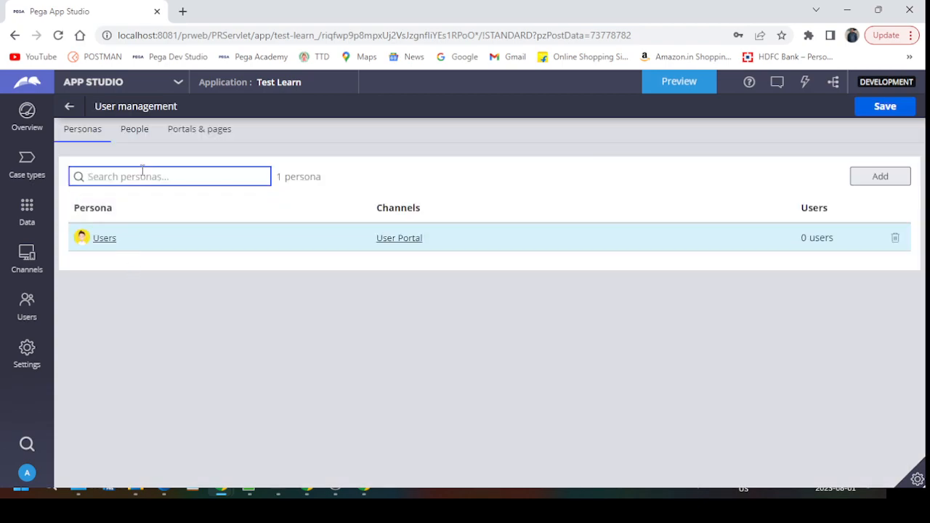
{"action": "left_click", "coordinate": [861, 184]}
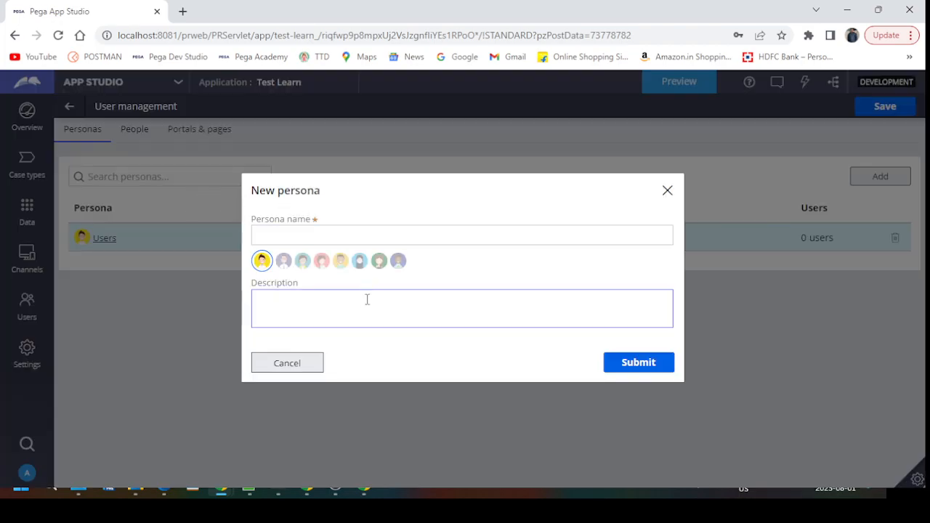
{"action": "left_click", "coordinate": [332, 233]}
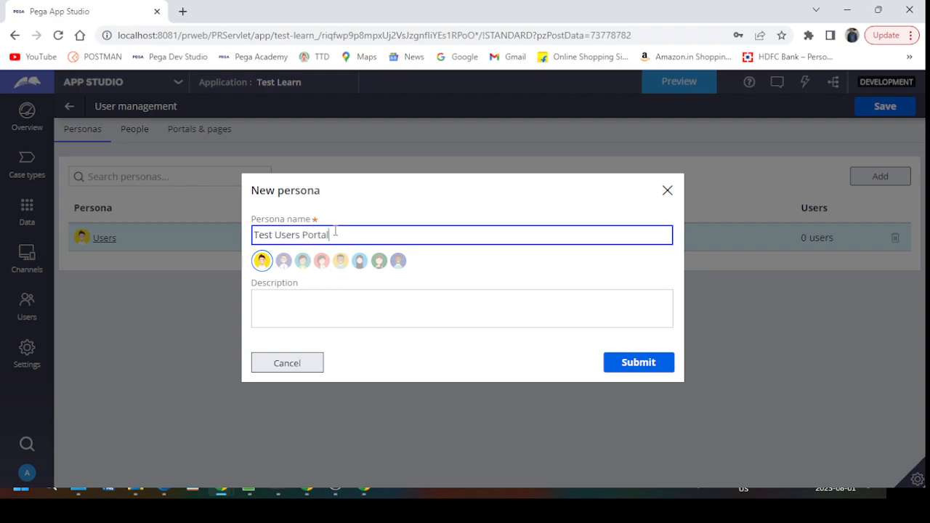
{"action": "type", "text": "Test Users Portal"}
{"action": "key", "text": "ctrl+a"}
{"action": "key", "text": "ctrl+c"}
{"action": "left_click", "coordinate": [339, 308]}
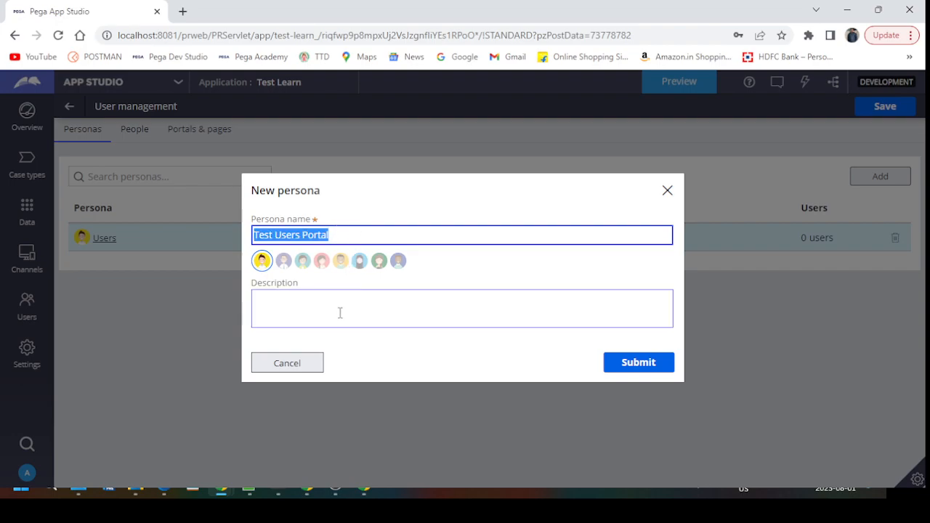
{"action": "key", "text": "ctrl+v"}
{"action": "left_click", "coordinate": [639, 363]}
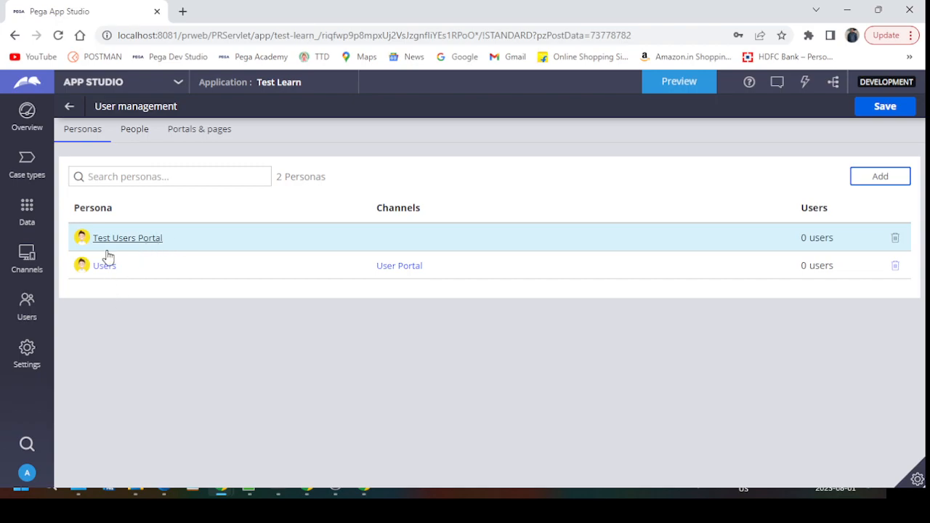
Step: Return to the overview, close the welcome dialog, and confirm Test Users Portal is listed under Personas
{"action": "left_click", "coordinate": [135, 138]}
{"action": "left_click", "coordinate": [26, 109]}
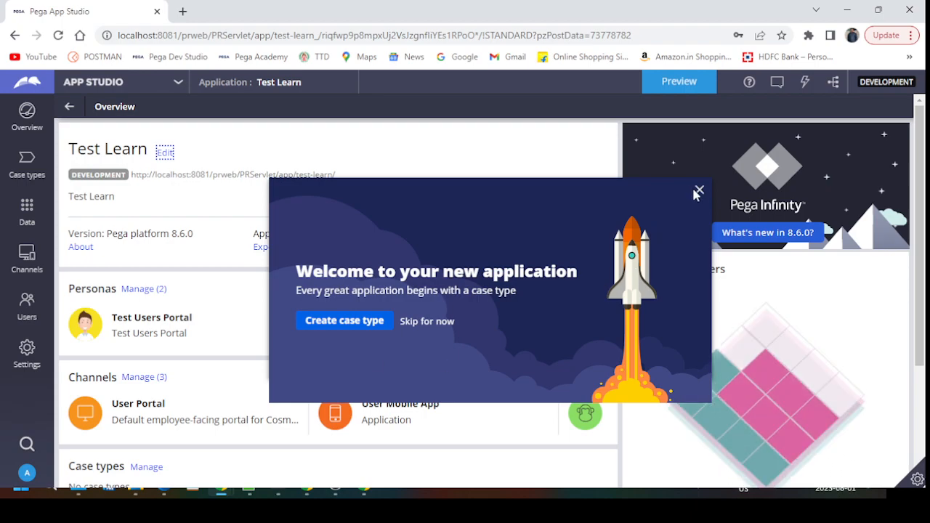
{"action": "left_click", "coordinate": [699, 190]}
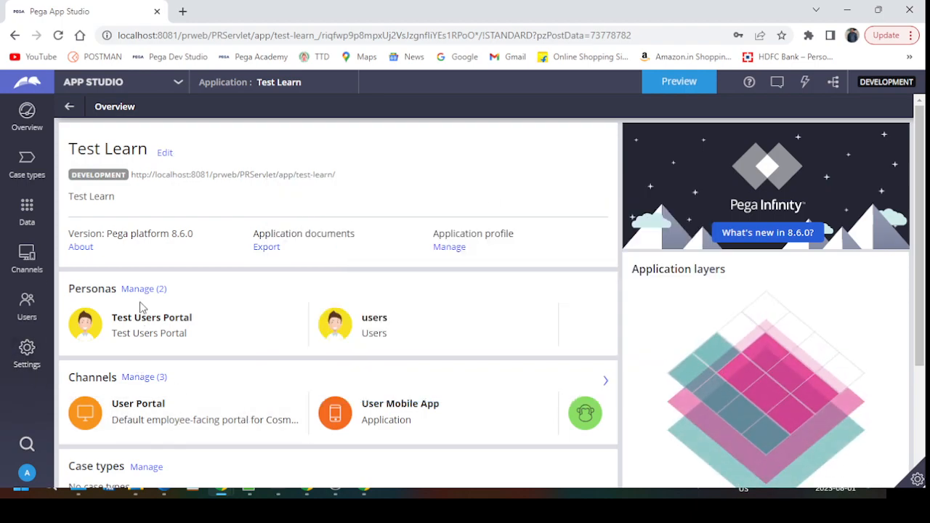
{"action": "left_click_drag", "start_coordinate": [113, 317], "coordinate": [194, 321]}
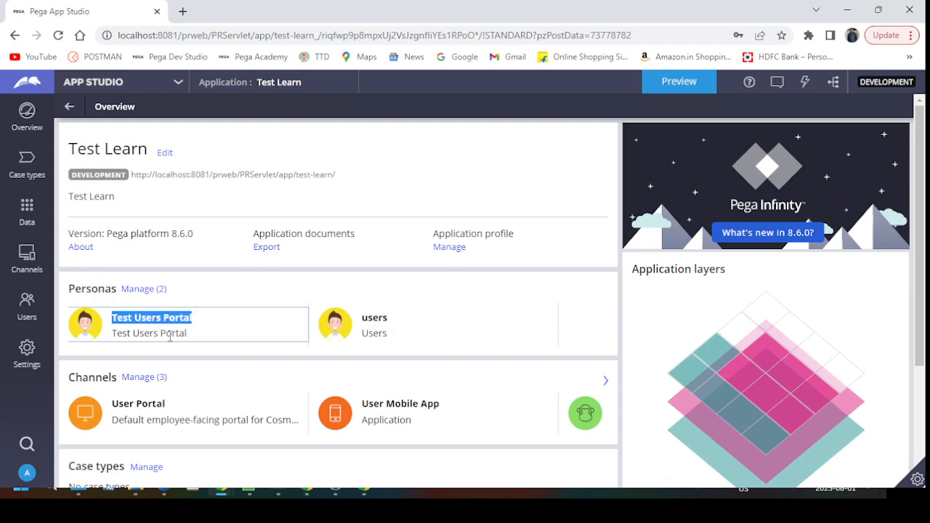
{"action": "double_click", "coordinate": [76, 289]}
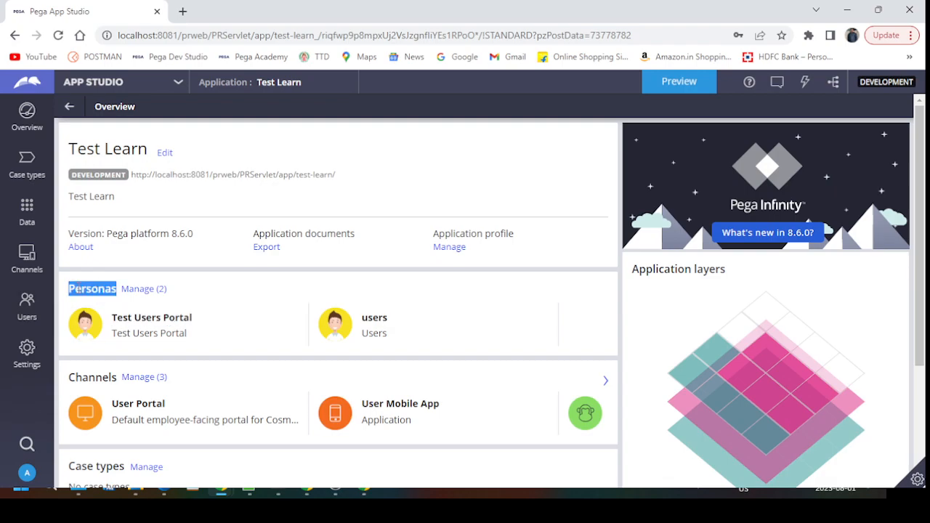
Step: Create a new portal channel named 'Test Users Portal', reusing the name as its description
{"action": "left_click", "coordinate": [149, 378]}
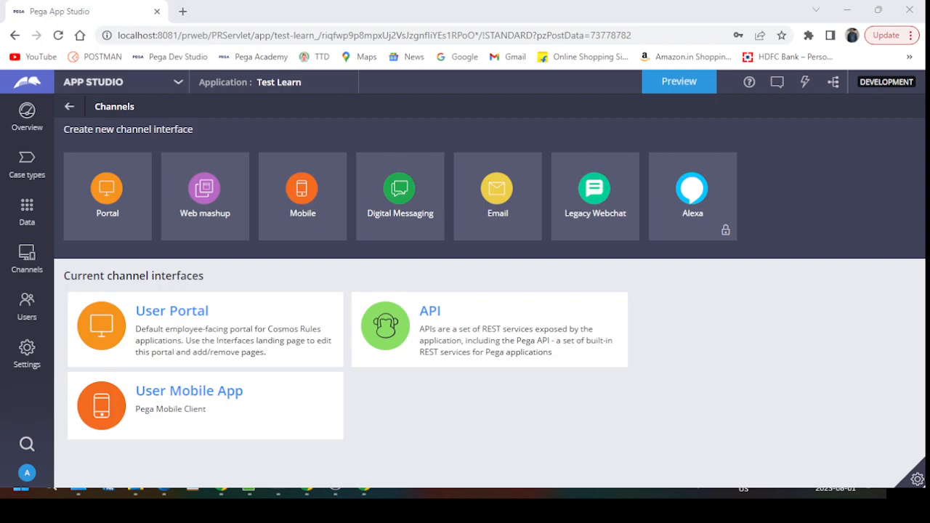
{"action": "left_click", "coordinate": [103, 205]}
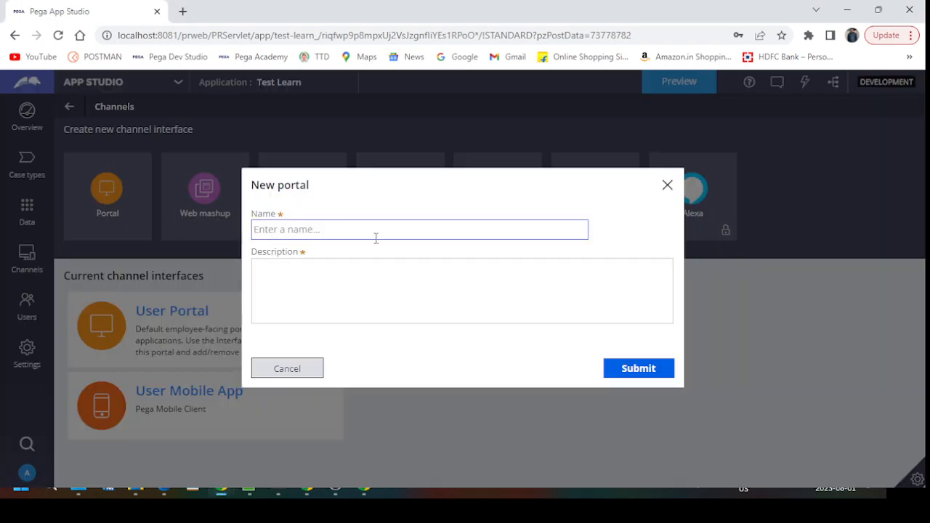
{"action": "type", "text": "Test Users Portal"}
{"action": "left_click", "coordinate": [327, 278]}
{"action": "key", "text": "ctrl+v"}
{"action": "left_click", "coordinate": [647, 367]}
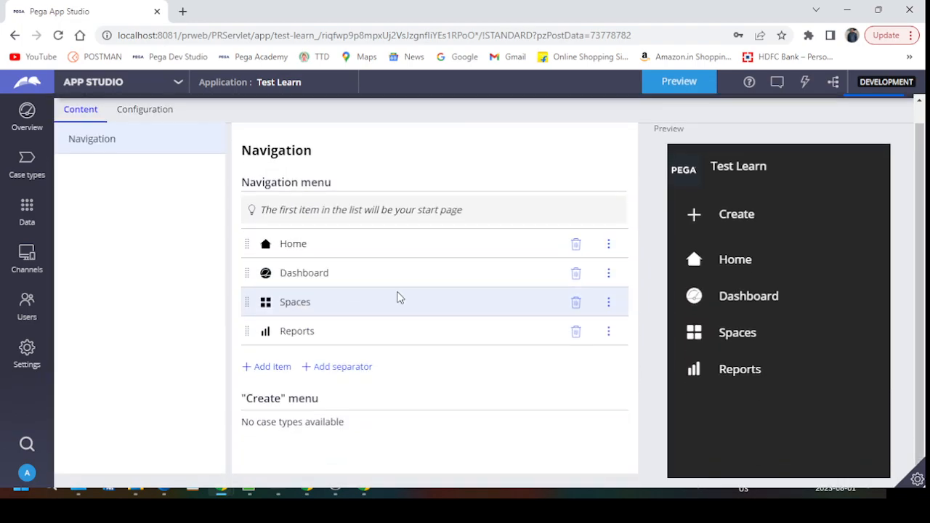
Step: Add My Work, Tags, Pulse and Documents to the portal's navigation menu
{"action": "left_click", "coordinate": [268, 367]}
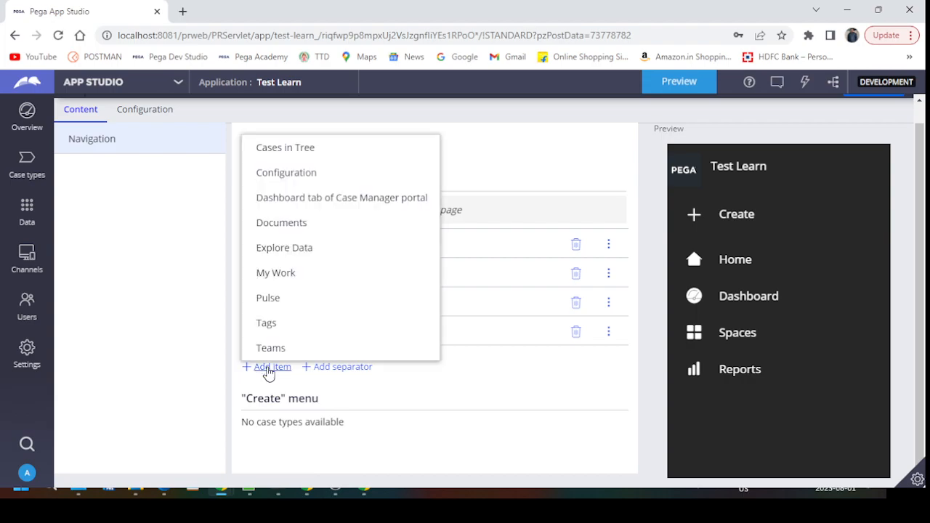
{"action": "left_click", "coordinate": [281, 281]}
{"action": "left_click", "coordinate": [268, 395]}
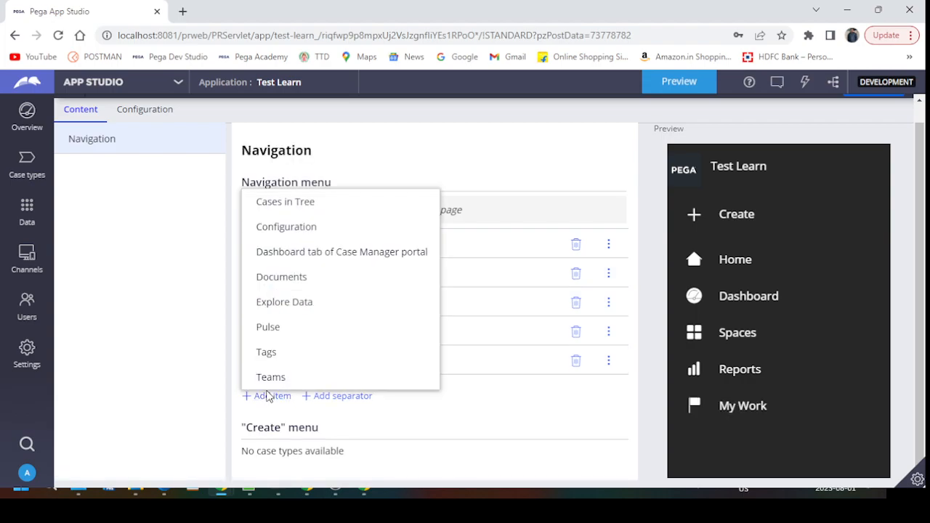
{"action": "left_click", "coordinate": [268, 352]}
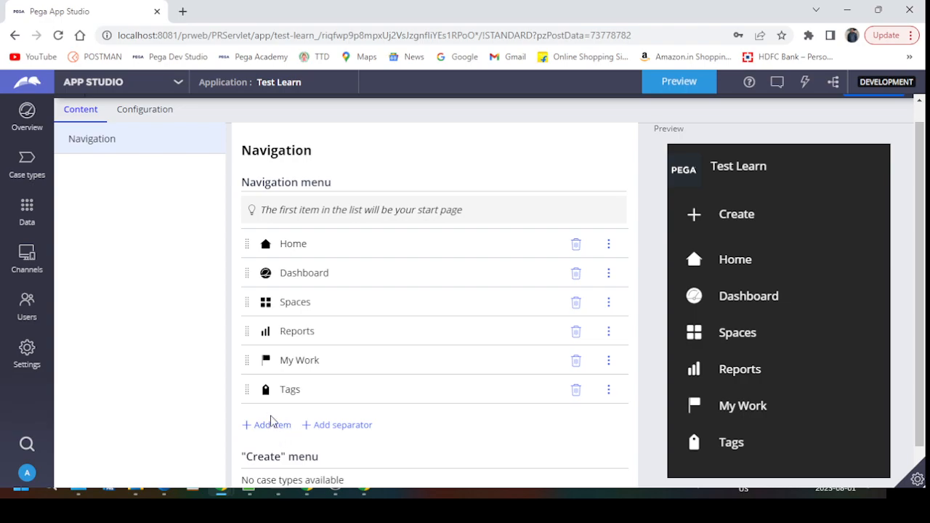
{"action": "left_click", "coordinate": [270, 424]}
{"action": "left_click", "coordinate": [284, 383]}
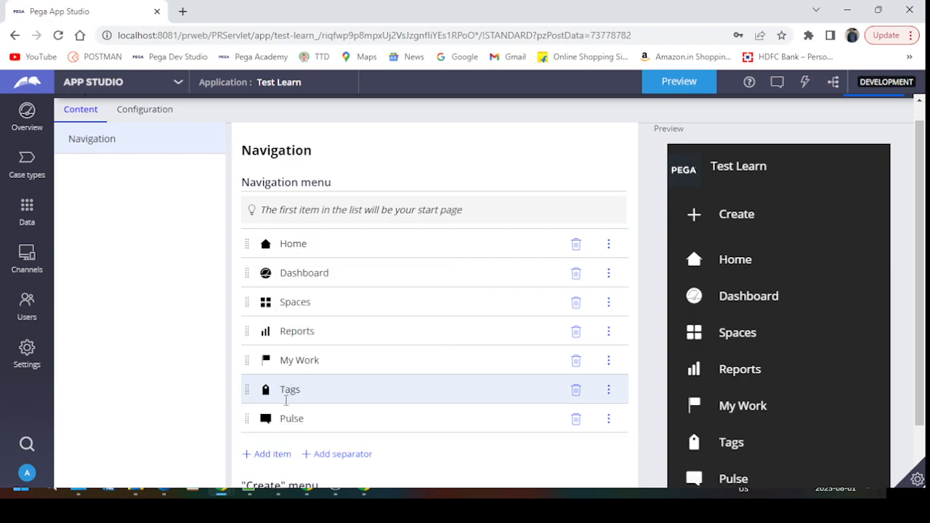
{"action": "left_click", "coordinate": [282, 453]}
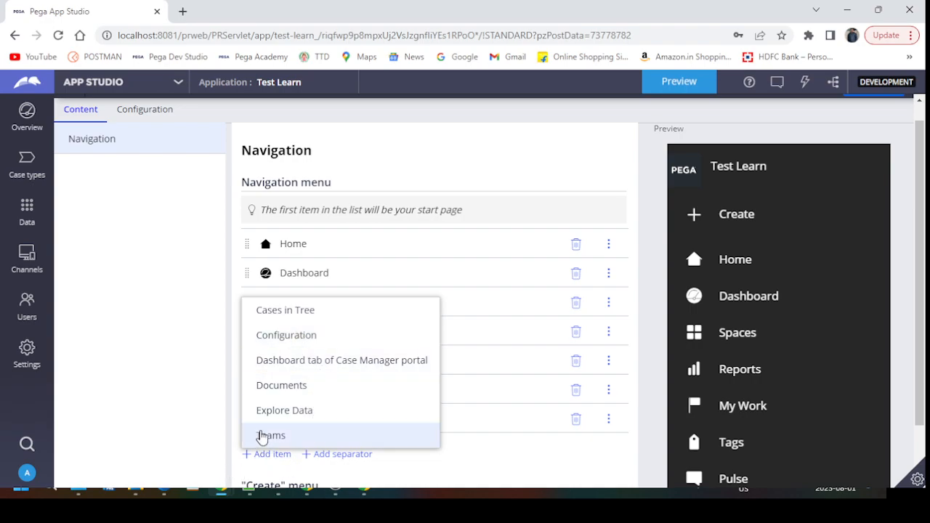
{"action": "left_click", "coordinate": [281, 385]}
{"action": "scroll", "coordinate": [380, 318], "scroll_direction": "down", "scroll_amount": 1}
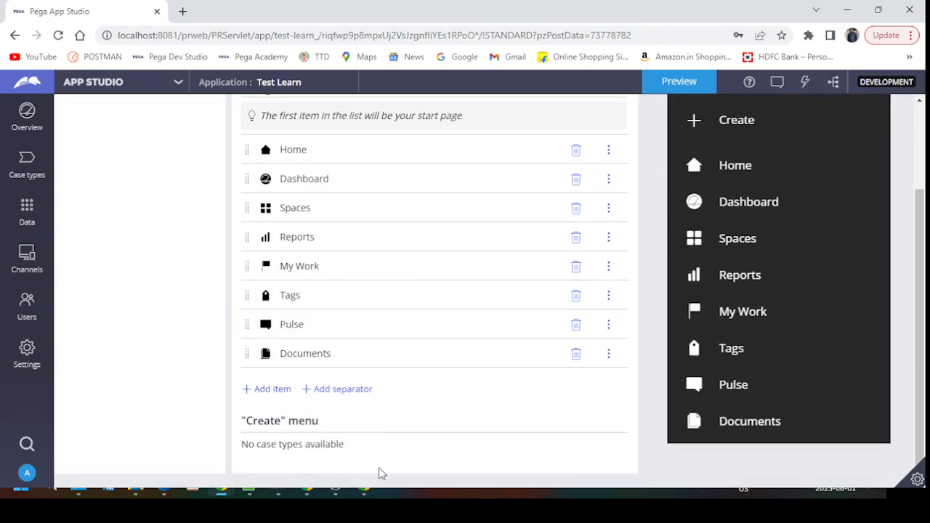
{"action": "scroll", "coordinate": [436, 385], "scroll_direction": "up", "scroll_amount": 2}
Step: Save the portal and return to the application overview
{"action": "left_click", "coordinate": [874, 107]}
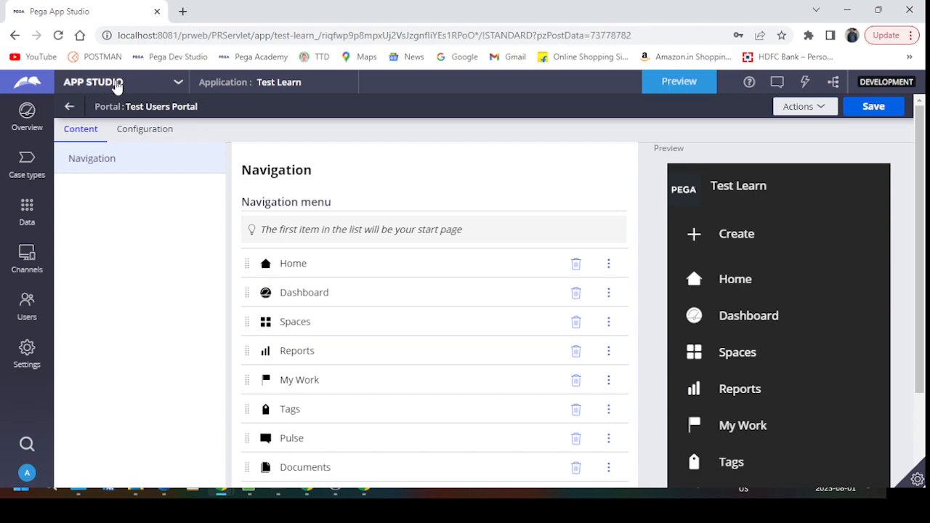
{"action": "left_click", "coordinate": [28, 122]}
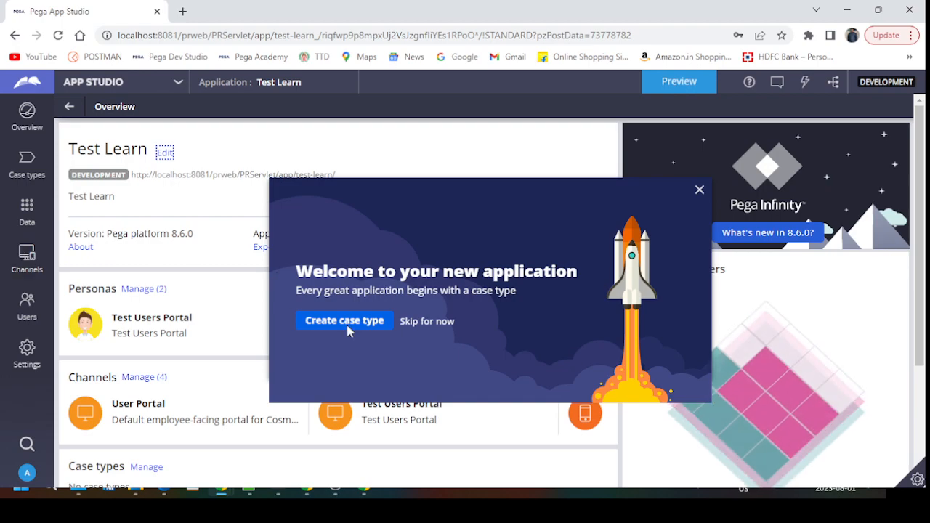
{"action": "left_click", "coordinate": [699, 190]}
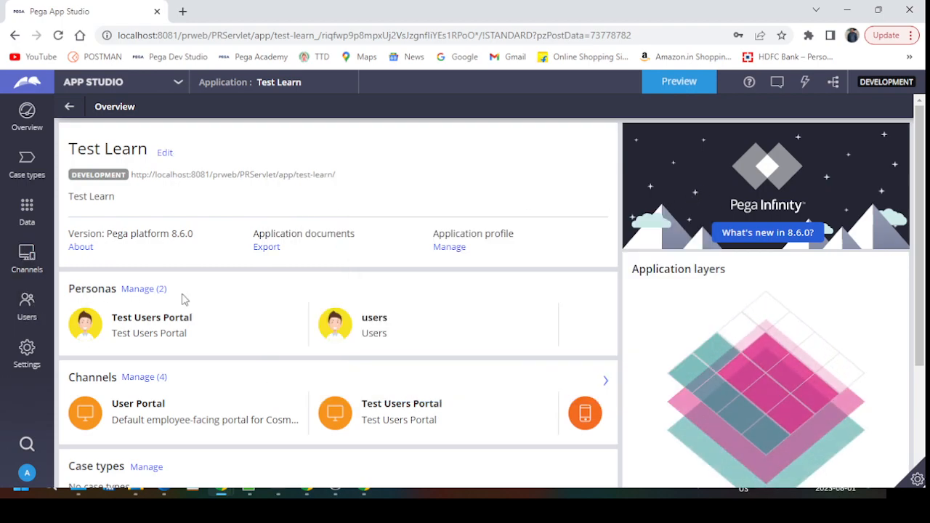
{"action": "scroll", "coordinate": [146, 287], "scroll_direction": "down", "scroll_amount": 3}
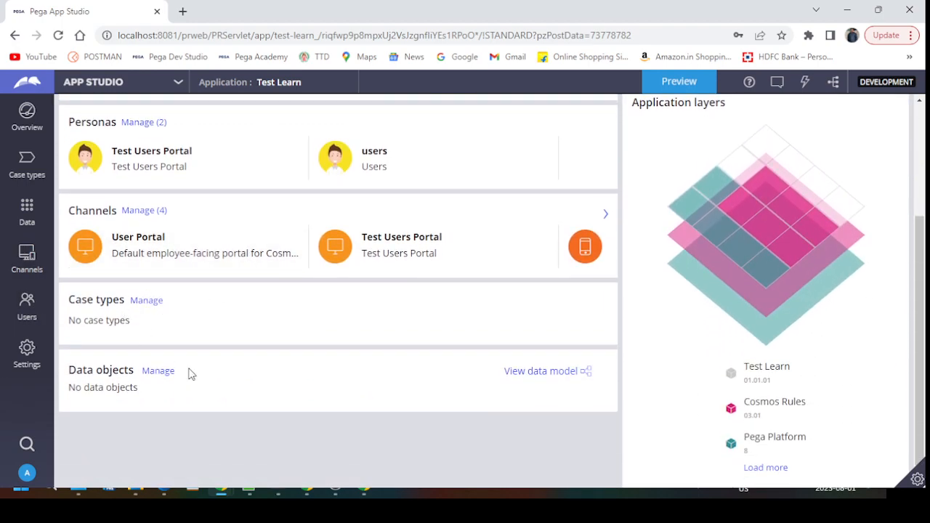
Step: Switch from App Studio to Dev Studio and open Records > Security > Access Group
{"action": "scroll", "coordinate": [204, 322], "scroll_direction": "up", "scroll_amount": 3}
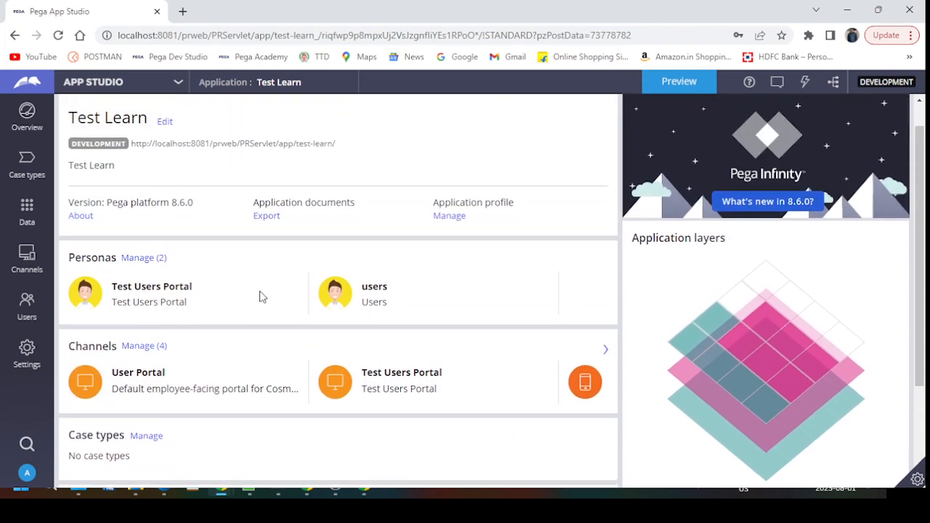
{"action": "scroll", "coordinate": [266, 267], "scroll_direction": "up", "scroll_amount": 1}
{"action": "left_click", "coordinate": [98, 84]}
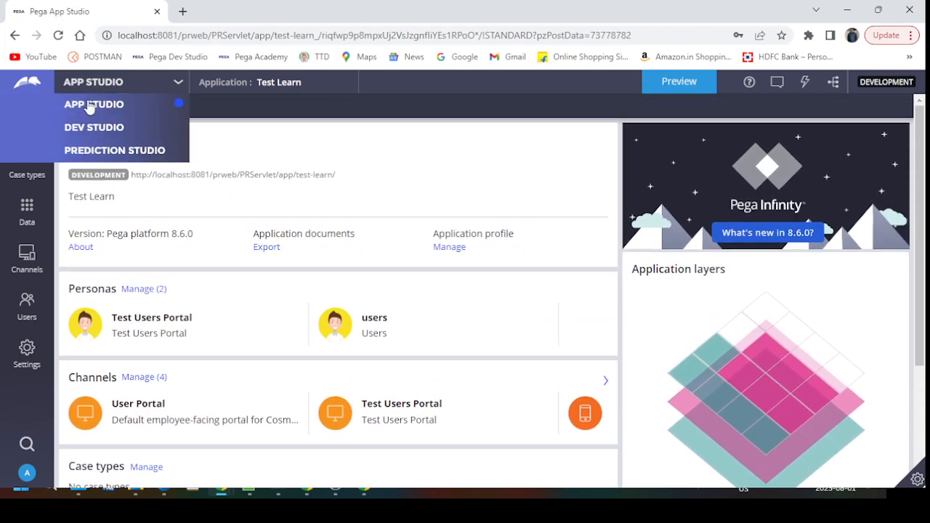
{"action": "left_click", "coordinate": [94, 127]}
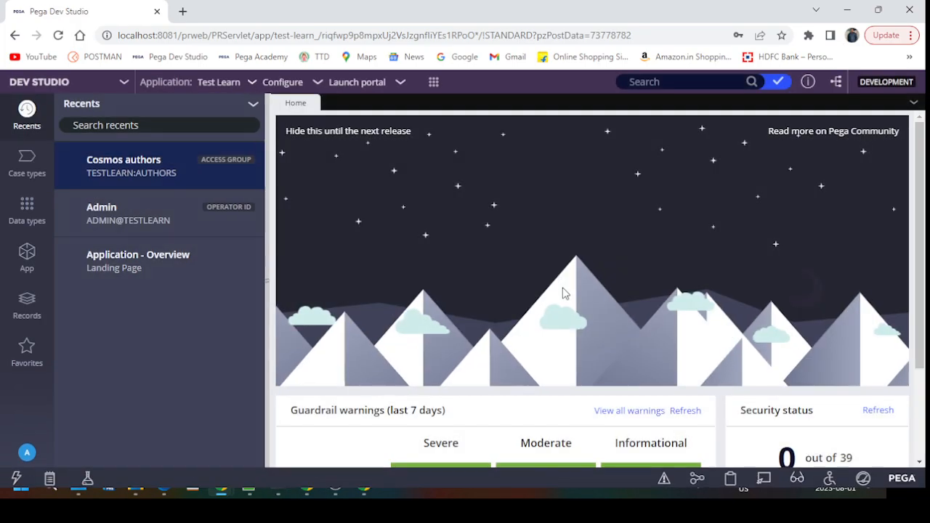
{"action": "left_click", "coordinate": [29, 305]}
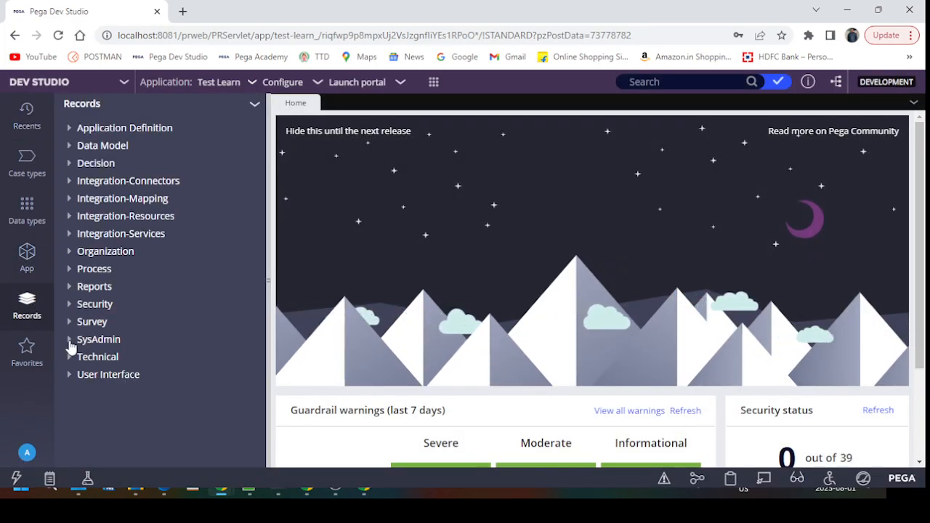
{"action": "left_click", "coordinate": [71, 305]}
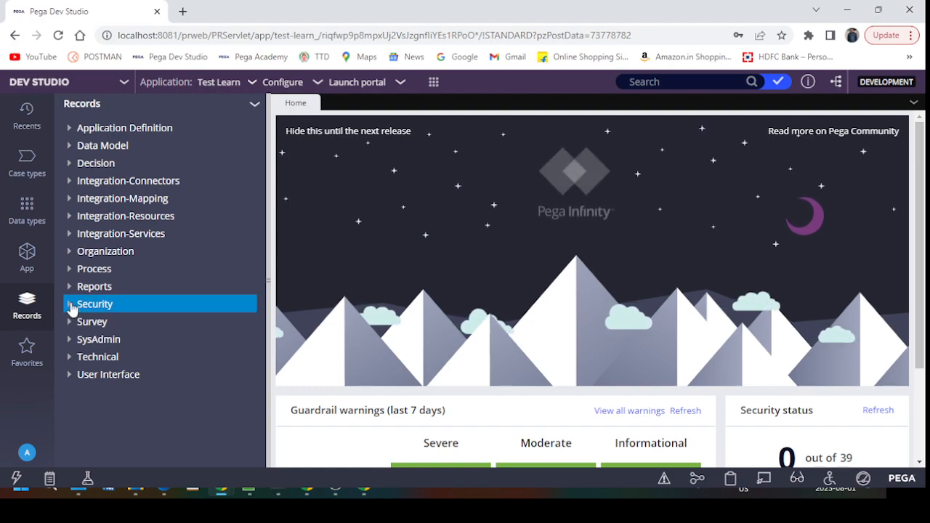
{"action": "left_click", "coordinate": [140, 375]}
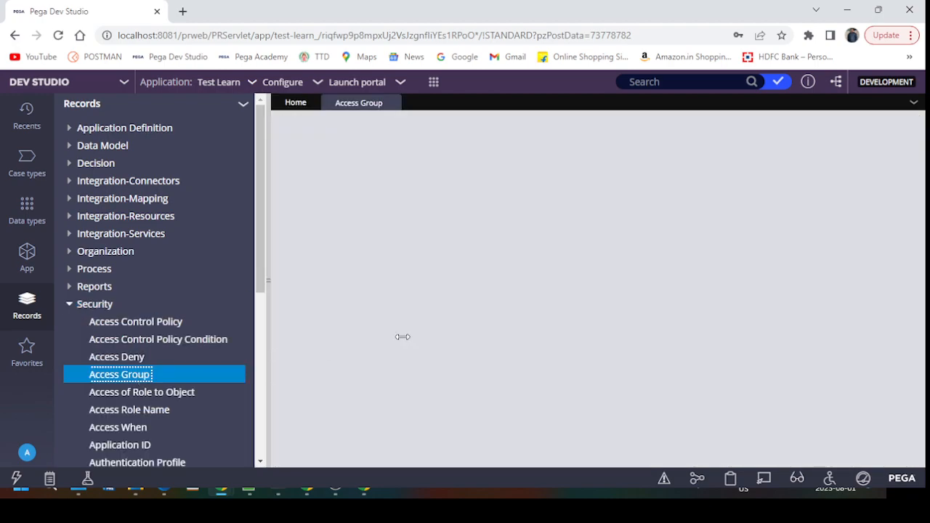
{"action": "left_click", "coordinate": [352, 220]}
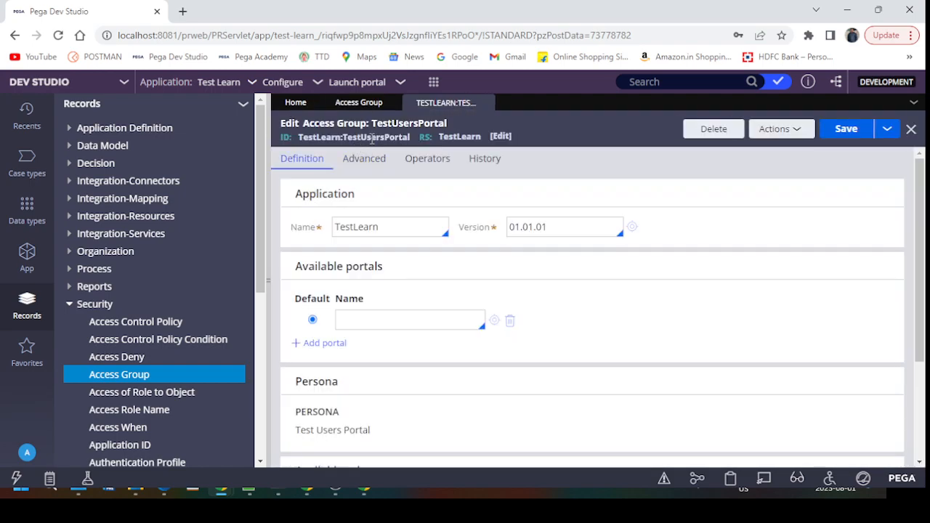
{"action": "double_click", "coordinate": [371, 137]}
{"action": "left_click", "coordinate": [372, 140]}
{"action": "left_click_drag", "start_coordinate": [397, 135], "coordinate": [411, 136]}
{"action": "double_click", "coordinate": [392, 136]}
{"action": "left_click", "coordinate": [410, 140]}
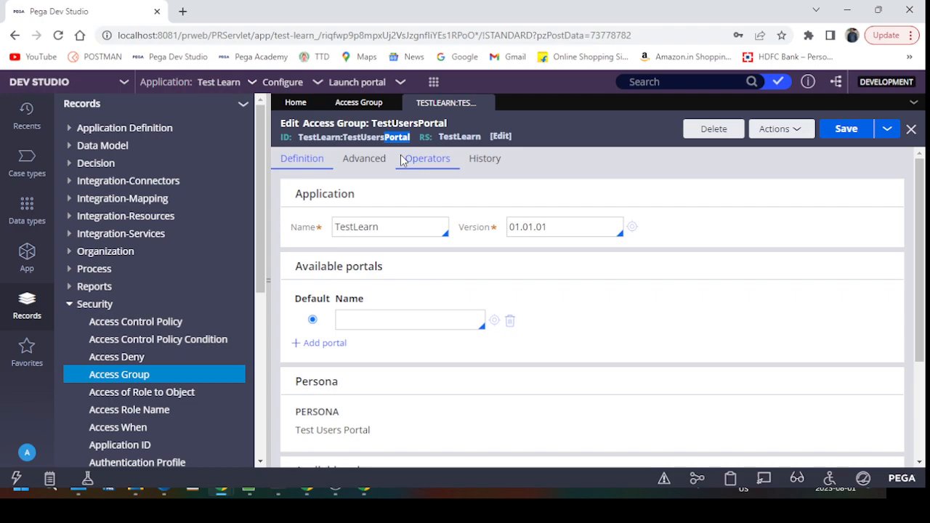
{"action": "double_click", "coordinate": [356, 139]}
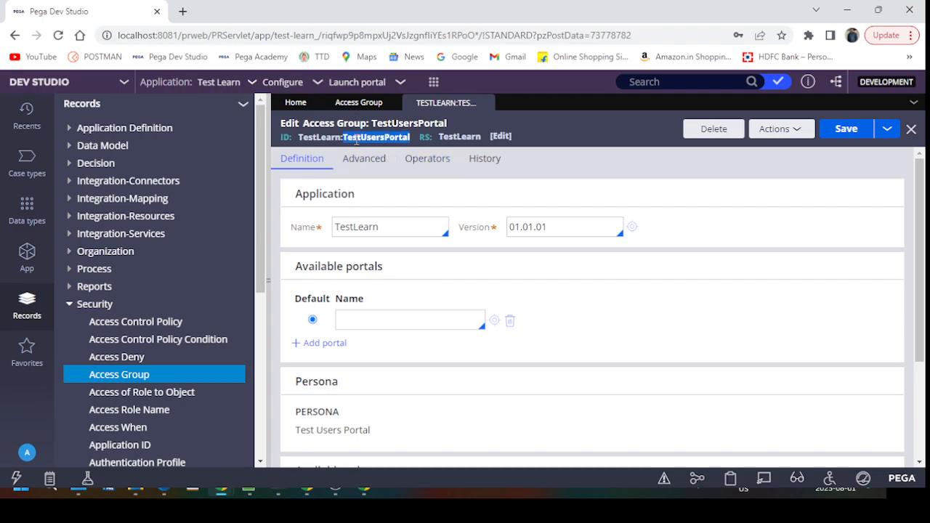
{"action": "left_click", "coordinate": [333, 138]}
{"action": "left_click_drag", "start_coordinate": [300, 139], "coordinate": [375, 142]}
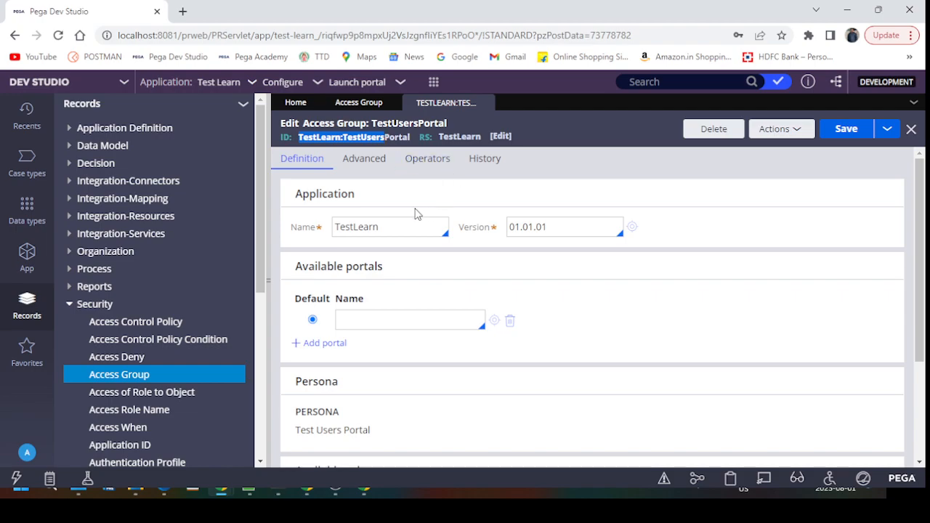
{"action": "left_click", "coordinate": [355, 137]}
{"action": "left_click_drag", "start_coordinate": [344, 138], "coordinate": [386, 138]}
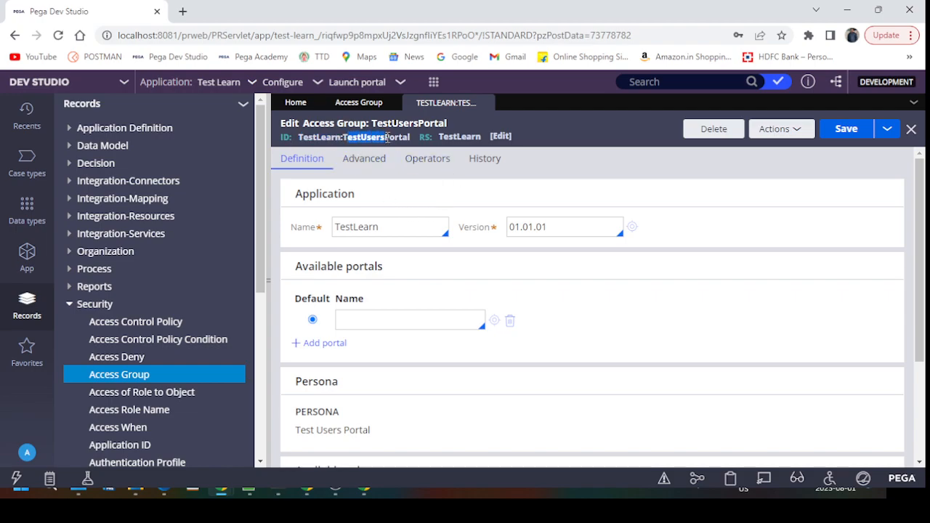
{"action": "left_click", "coordinate": [586, 120]}
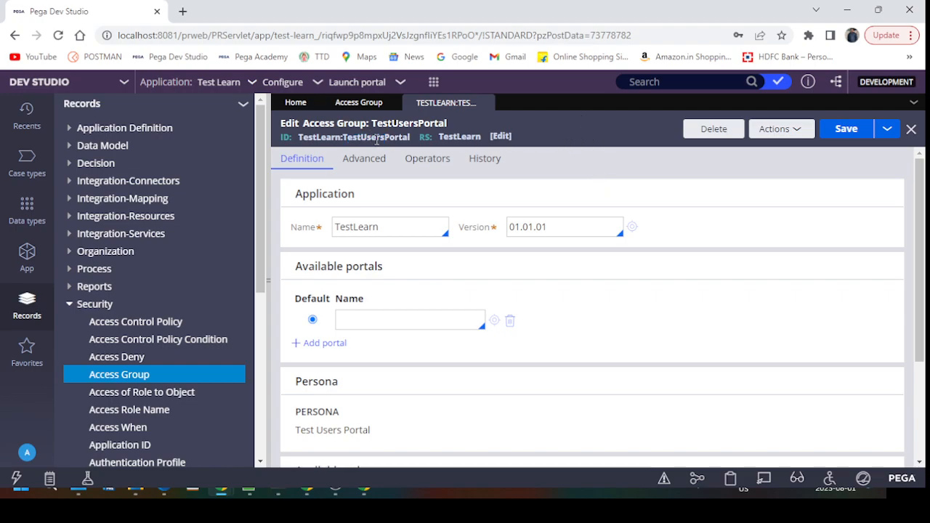
{"action": "mouse_move", "coordinate": [383, 138]}
{"action": "left_mouse_down"}
{"action": "mouse_move", "coordinate": [311, 138]}
{"action": "mouse_move", "coordinate": [390, 138]}
{"action": "left_mouse_up"}
{"action": "left_click", "coordinate": [302, 138]}
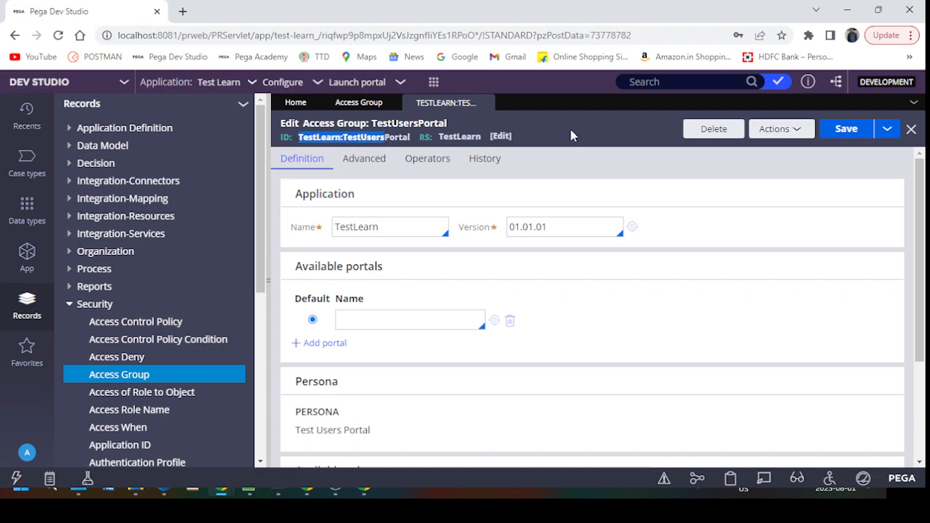
{"action": "left_click", "coordinate": [394, 322]}
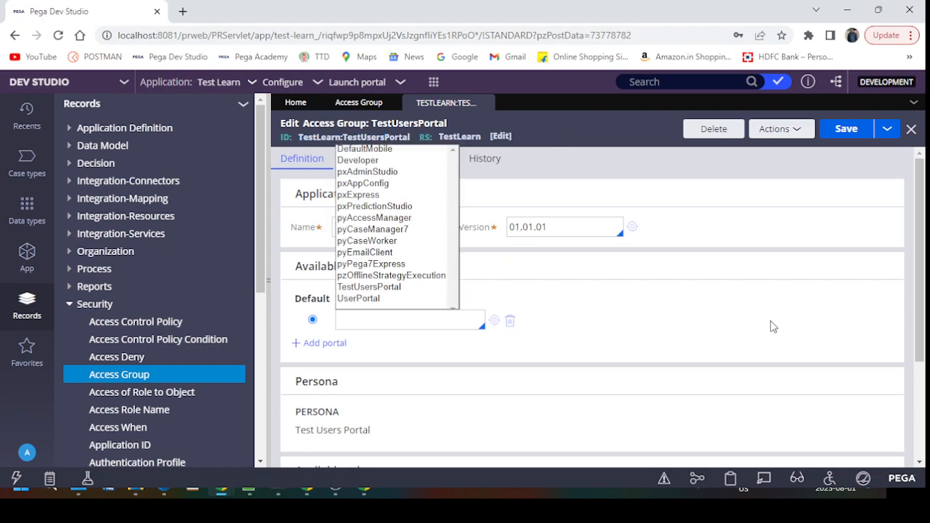
{"action": "left_click", "coordinate": [631, 152]}
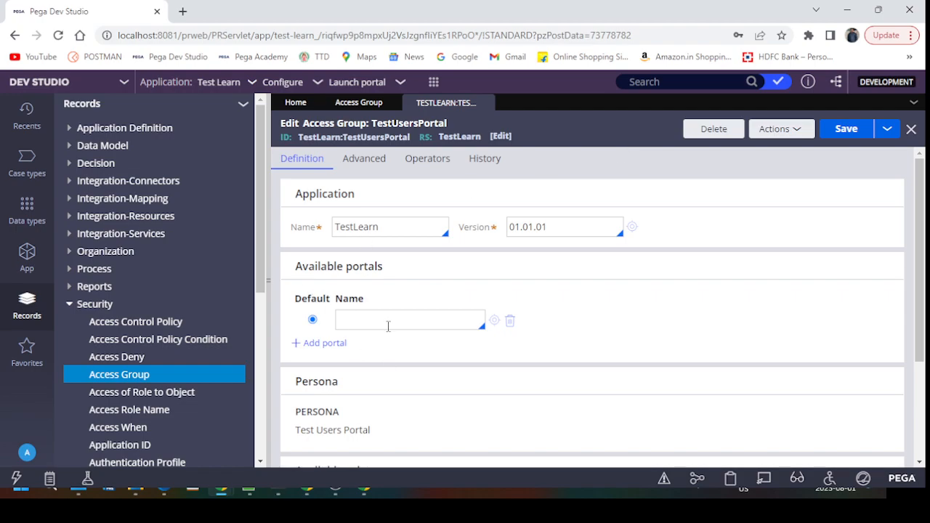
Step: Close the access group tabs and switch back to App Studio
{"action": "left_click", "coordinate": [488, 102]}
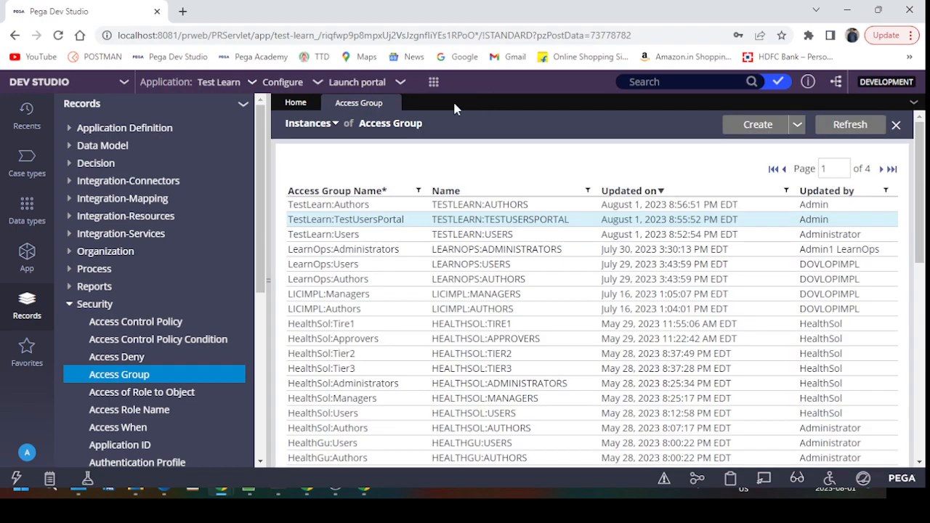
{"action": "left_click", "coordinate": [390, 102]}
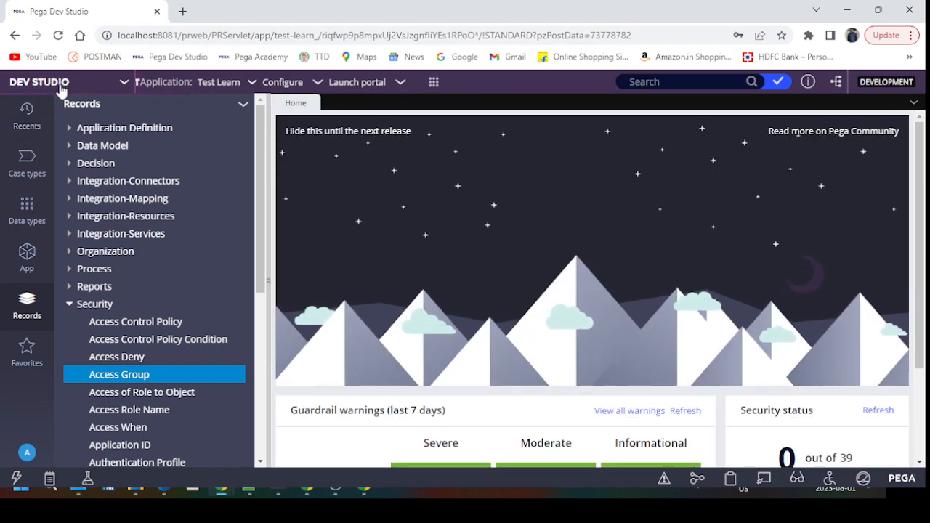
{"action": "left_click", "coordinate": [51, 82]}
{"action": "left_click", "coordinate": [93, 106]}
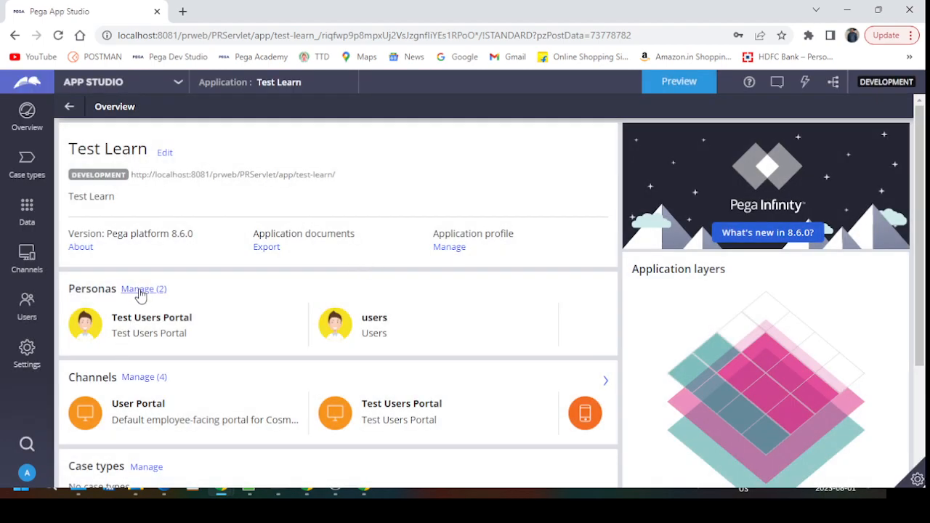
Step: Check the Test Users Portal persona and the Test Users Portal channel
{"action": "left_click", "coordinate": [143, 288]}
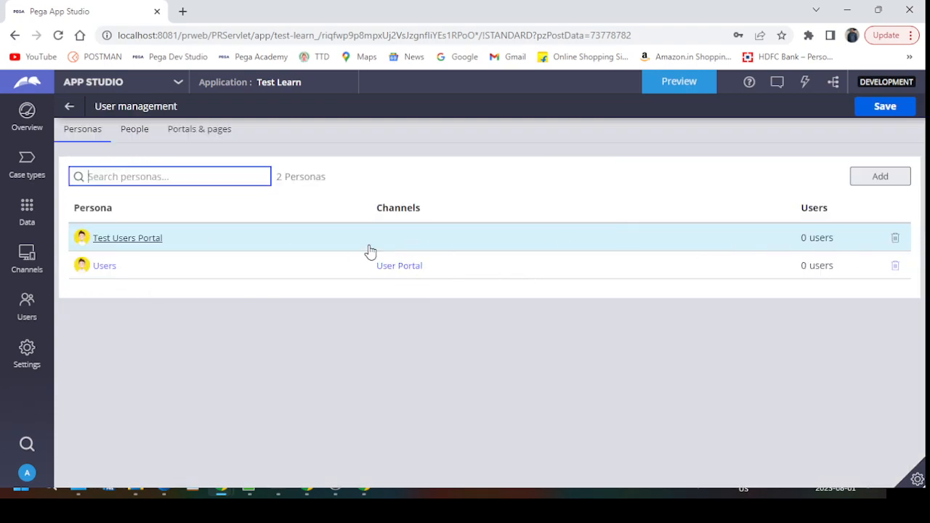
{"action": "left_click", "coordinate": [138, 239]}
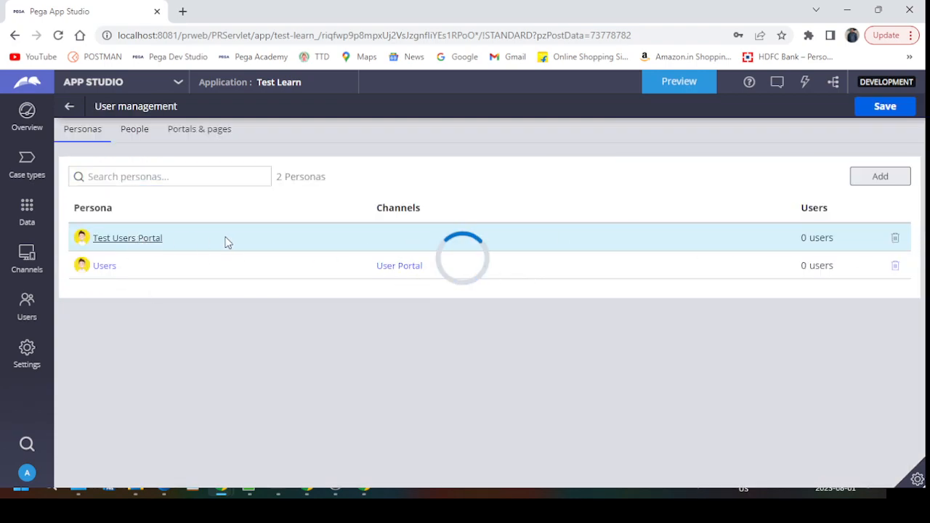
{"action": "left_click", "coordinate": [68, 107]}
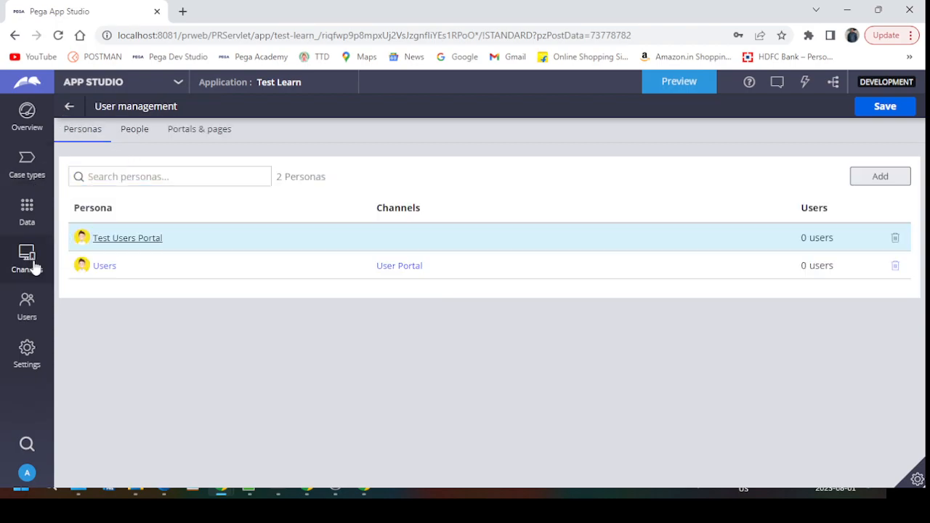
{"action": "left_click", "coordinate": [27, 259]}
{"action": "left_click", "coordinate": [40, 261]}
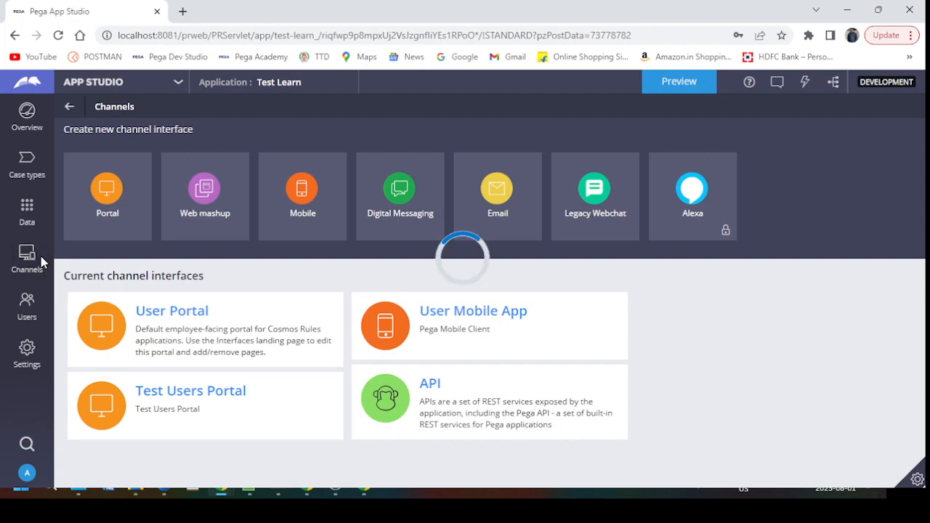
{"action": "left_click", "coordinate": [229, 396]}
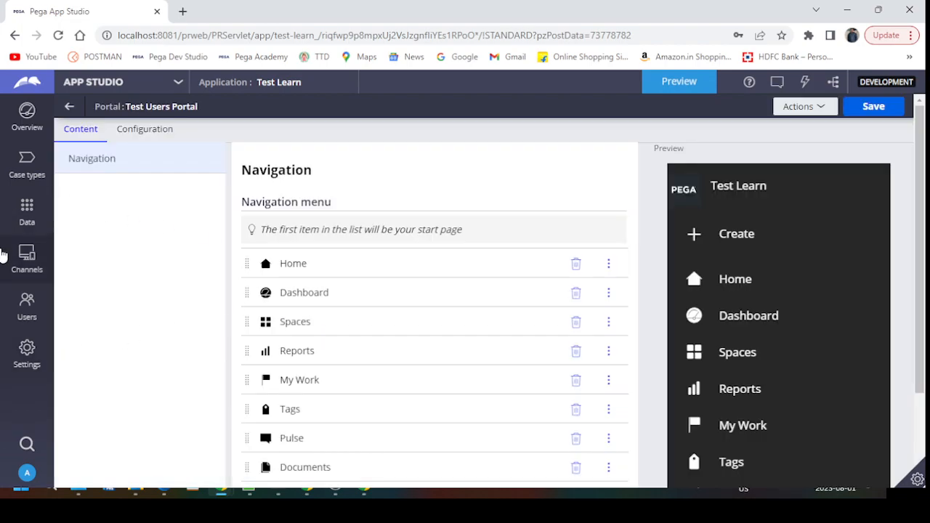
Step: Open User management and show the Portals & pages access grid
{"action": "left_click", "coordinate": [29, 307]}
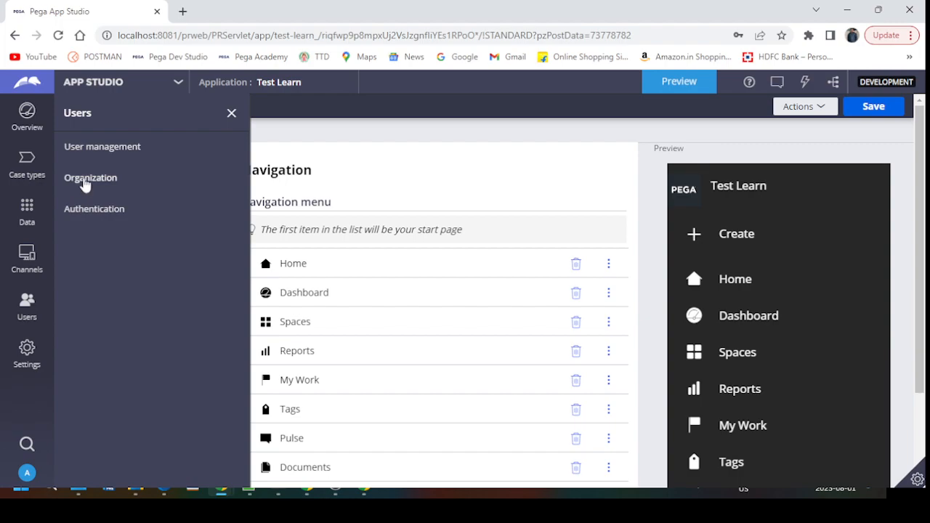
{"action": "left_click", "coordinate": [107, 148]}
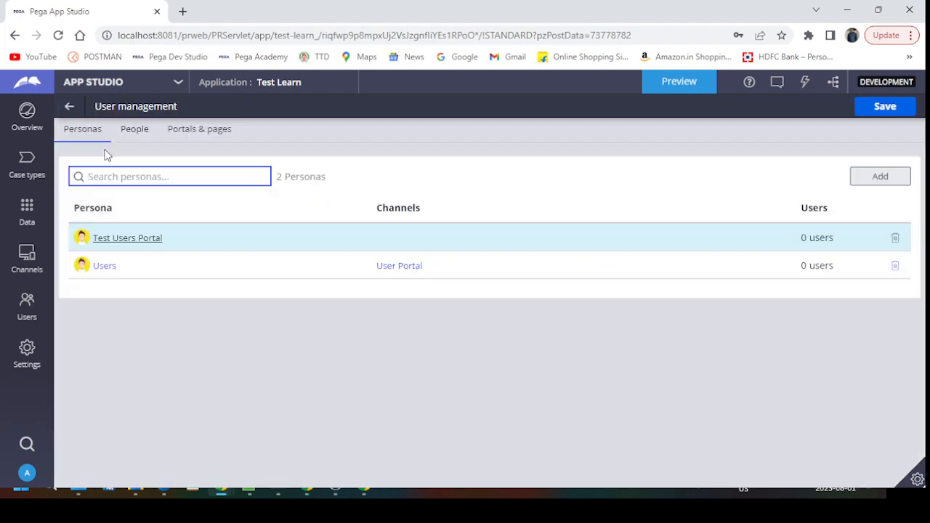
{"action": "left_click", "coordinate": [136, 129]}
{"action": "left_click", "coordinate": [178, 129]}
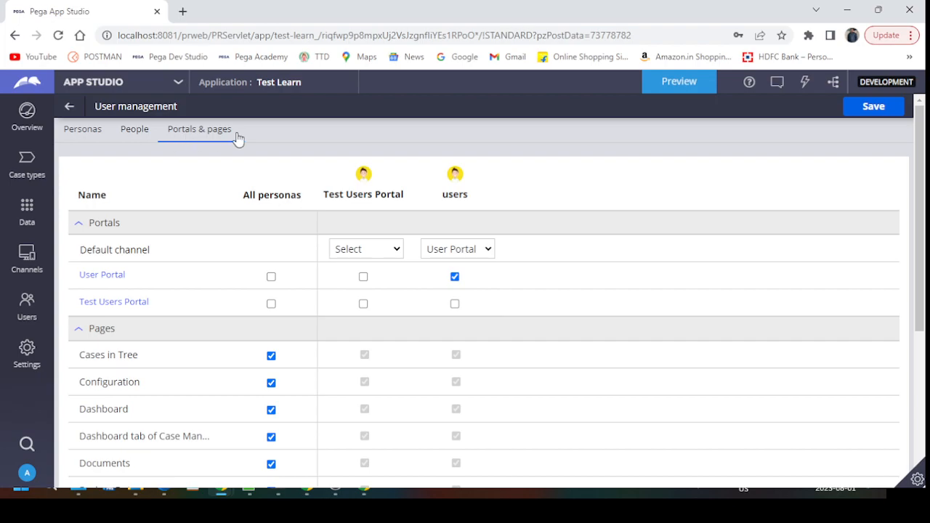
Step: Give the Test Users Portal persona the Test Users Portal as default and save
{"action": "scroll", "coordinate": [512, 350], "scroll_direction": "down", "scroll_amount": 1}
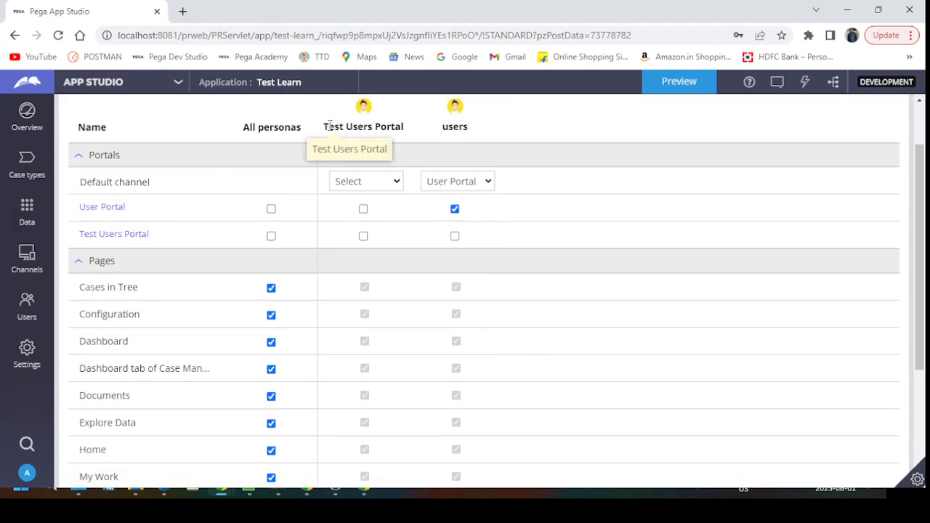
{"action": "left_click_drag", "start_coordinate": [328, 124], "coordinate": [405, 127]}
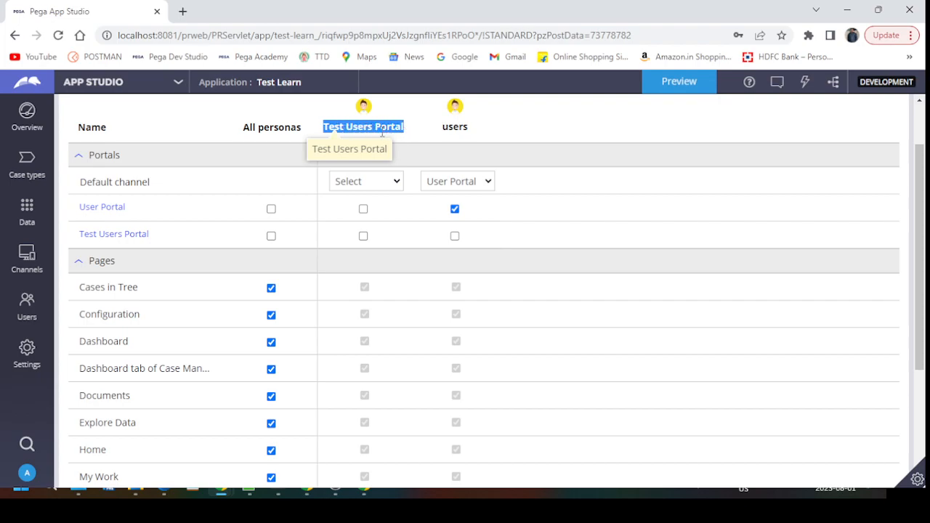
{"action": "left_click", "coordinate": [363, 235]}
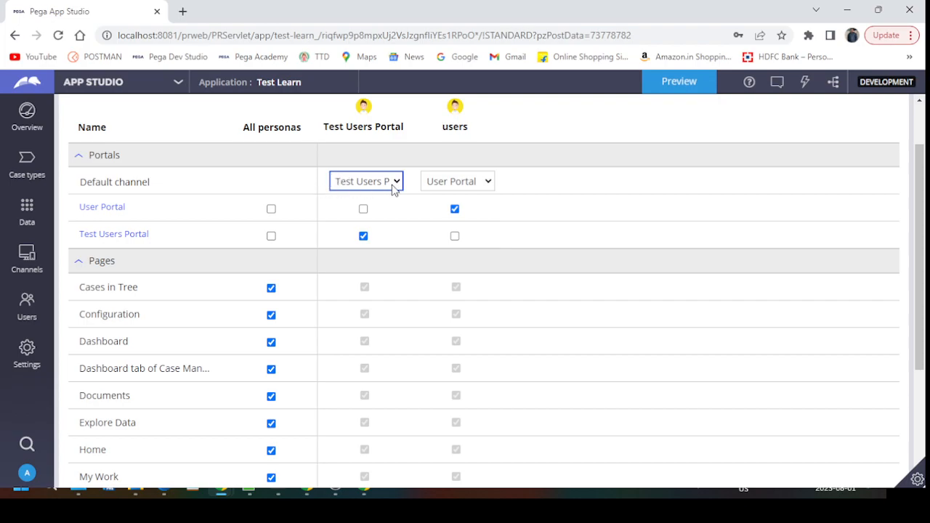
{"action": "scroll", "coordinate": [389, 371], "scroll_direction": "down", "scroll_amount": 3}
{"action": "scroll", "coordinate": [390, 375], "scroll_direction": "up", "scroll_amount": 5}
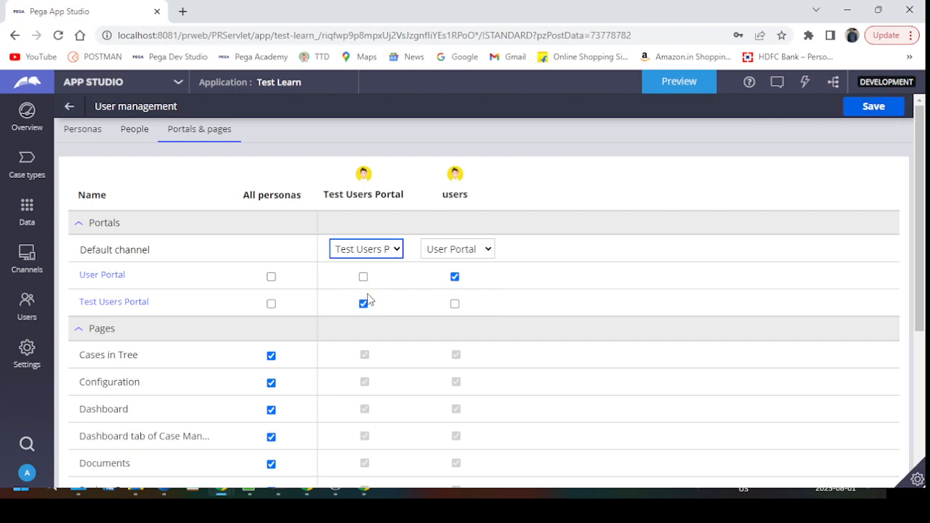
{"action": "left_click", "coordinate": [872, 108]}
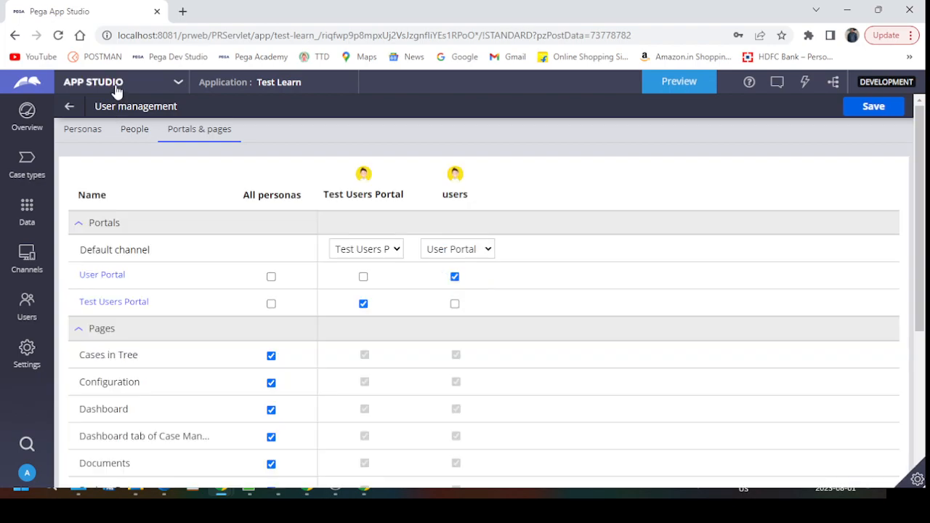
Step: In Dev Studio, open TestLearn:TestUsersPortal and check its TestUsersPortal default portal
{"action": "left_click", "coordinate": [115, 88]}
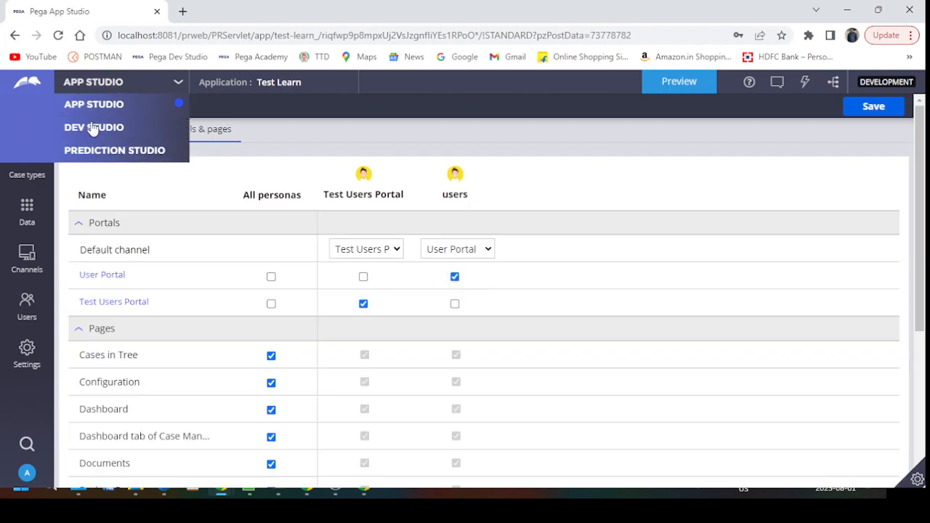
{"action": "left_click", "coordinate": [94, 127]}
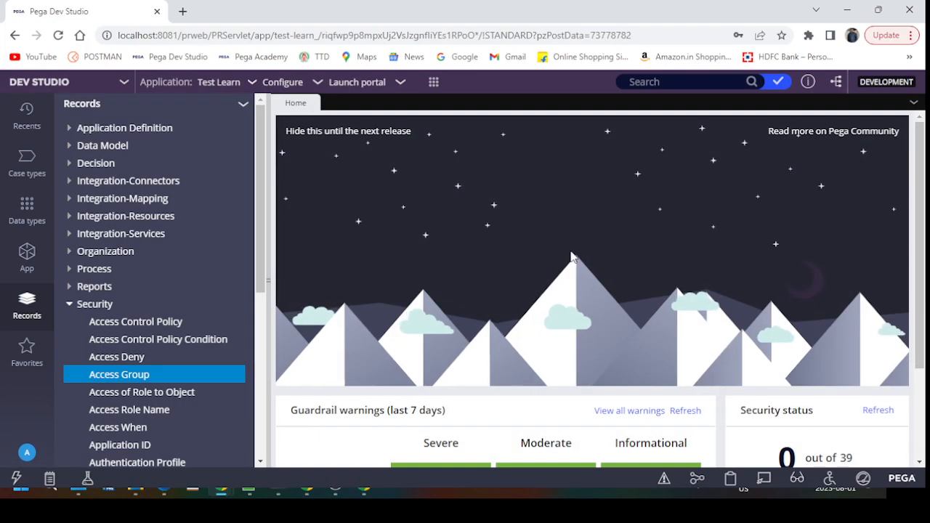
{"action": "left_click", "coordinate": [138, 376]}
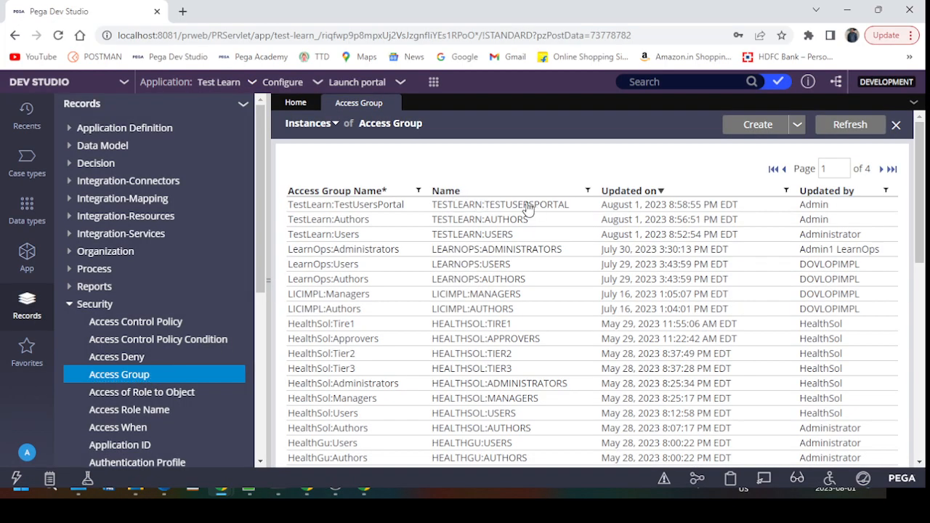
{"action": "left_click", "coordinate": [305, 206]}
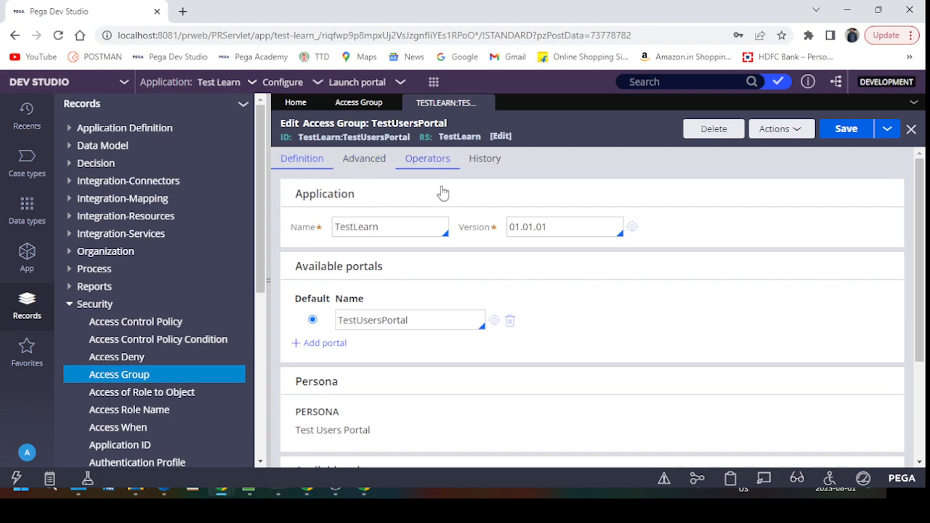
{"action": "double_click", "coordinate": [417, 321]}
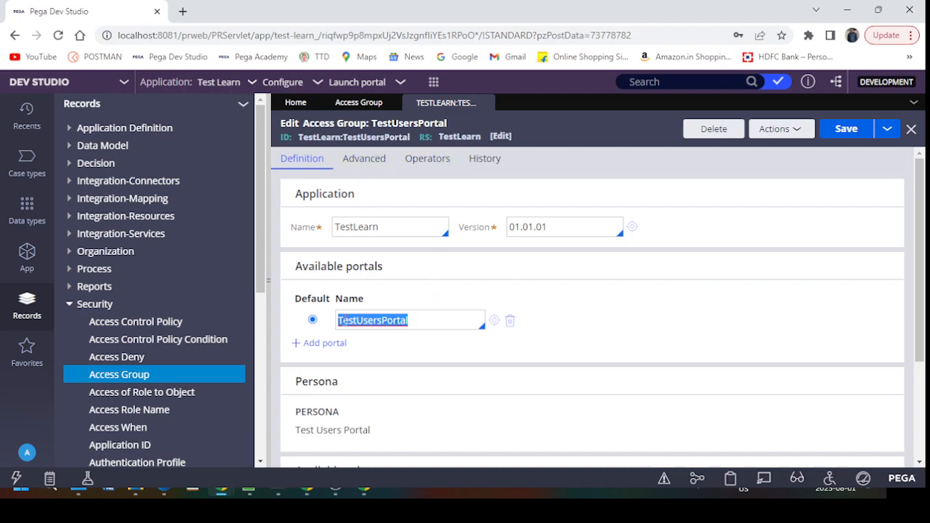
{"action": "scroll", "coordinate": [560, 343], "scroll_direction": "down", "scroll_amount": 2}
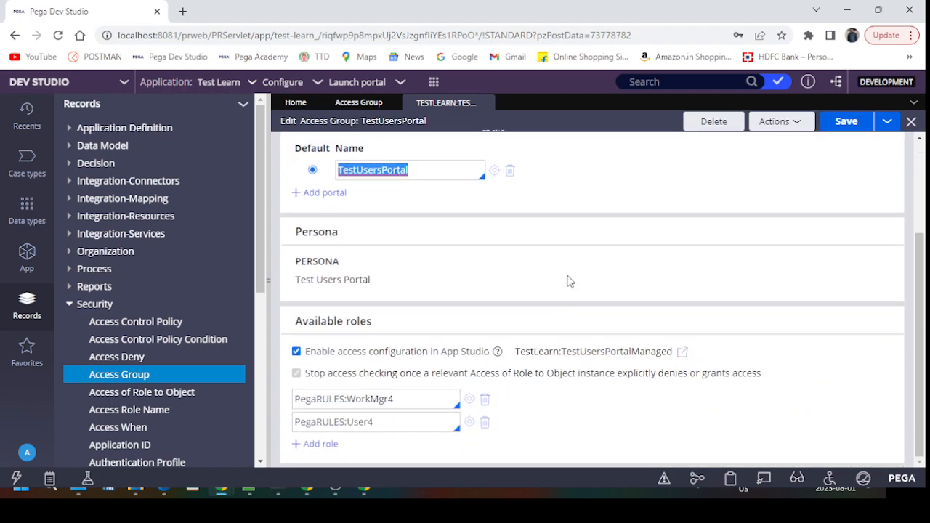
{"action": "scroll", "coordinate": [418, 399], "scroll_direction": "up", "scroll_amount": 3}
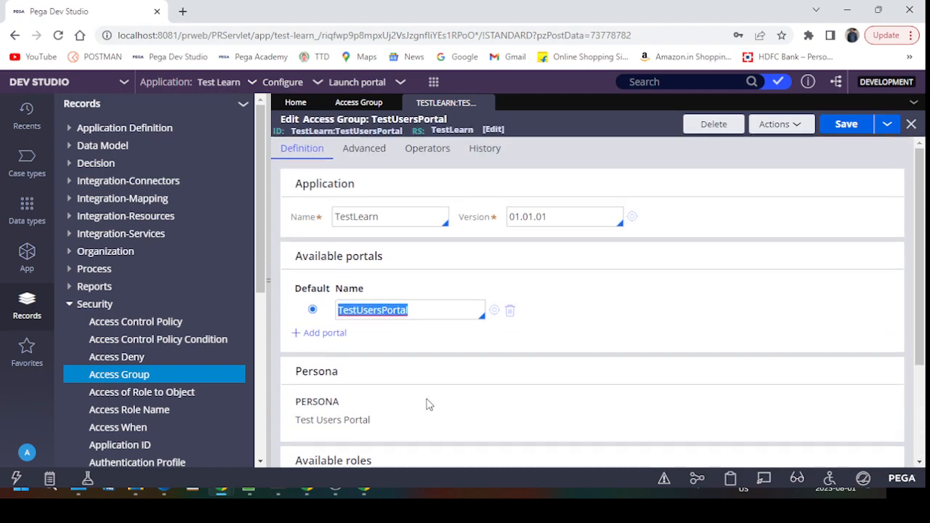
Step: Review the advanced settings, save the access group, and list the Operator IDs
{"action": "left_click", "coordinate": [366, 159]}
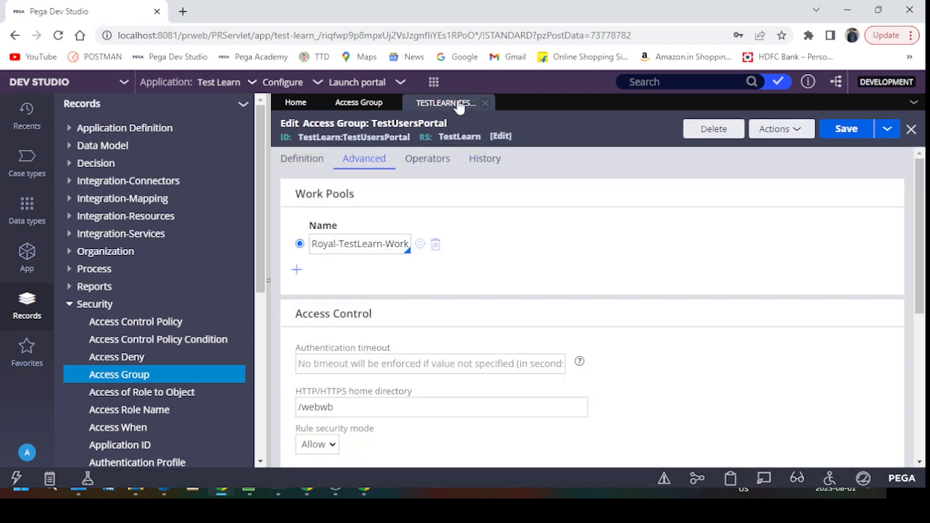
{"action": "left_click", "coordinate": [846, 129]}
{"action": "left_click", "coordinate": [68, 251]}
{"action": "left_click", "coordinate": [131, 304]}
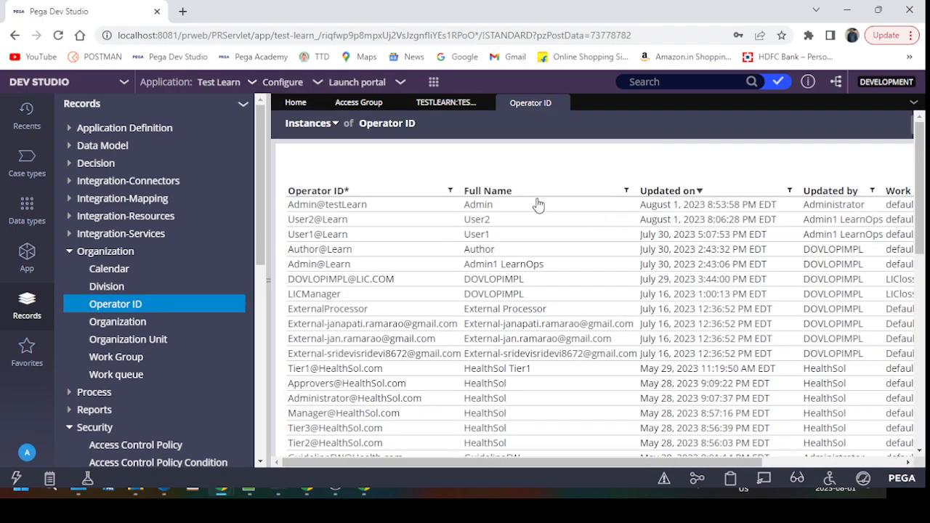
Step: Open the Admin@testLearn operator and start saving it as a new copy
{"action": "left_click", "coordinate": [268, 340]}
{"action": "left_click", "coordinate": [757, 125]}
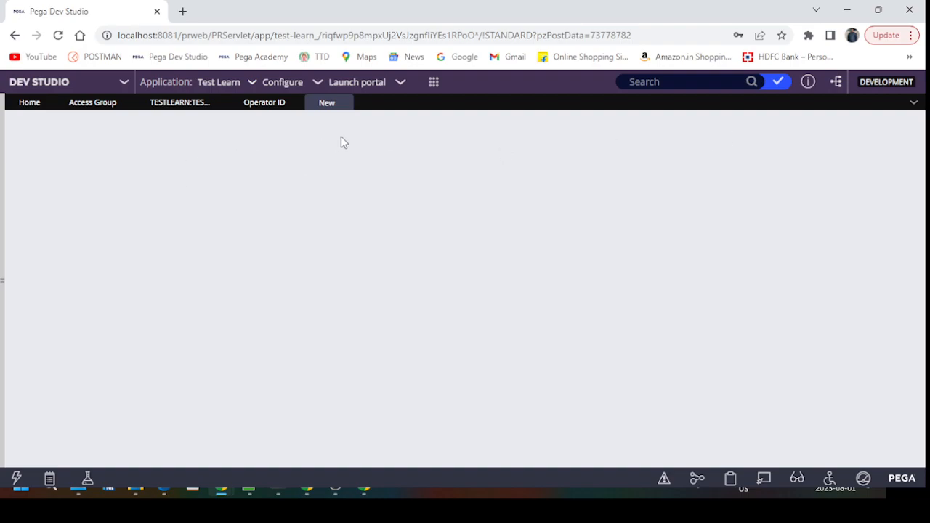
{"action": "left_click", "coordinate": [270, 106]}
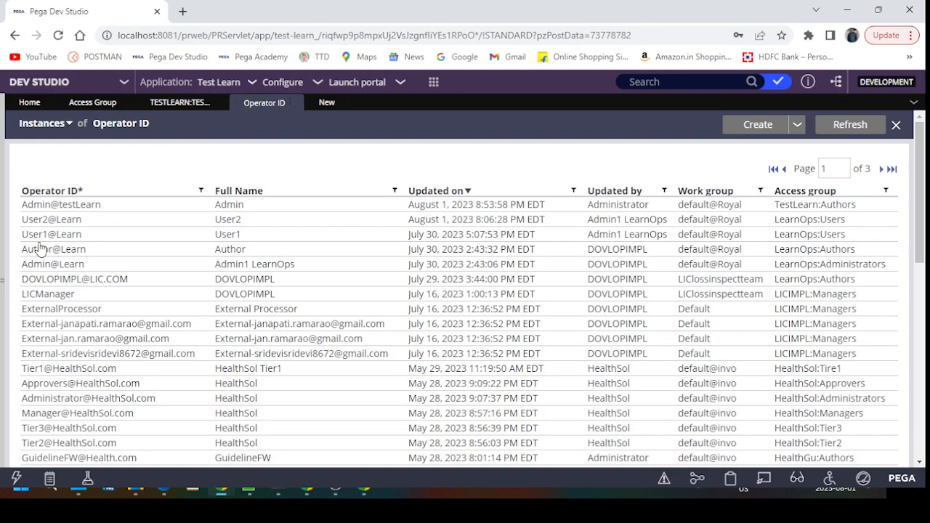
{"action": "left_click", "coordinate": [88, 205]}
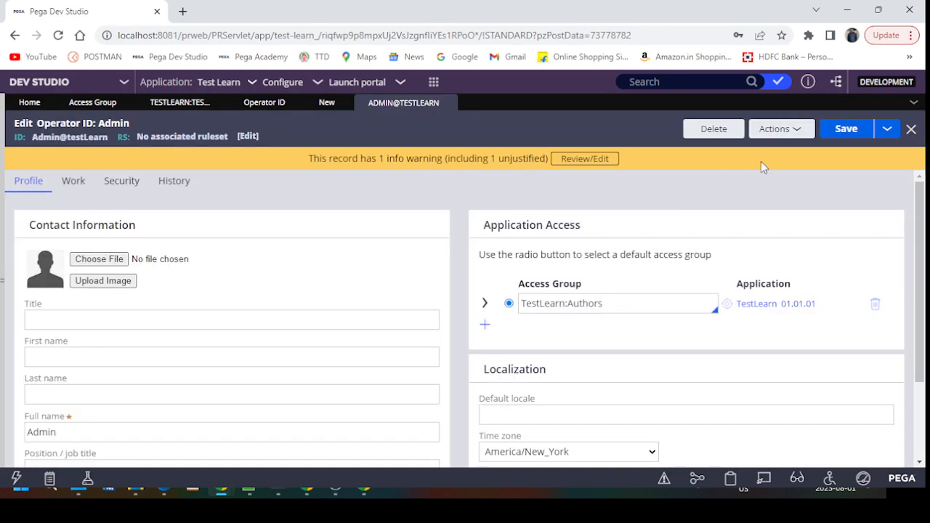
{"action": "left_click", "coordinate": [883, 130]}
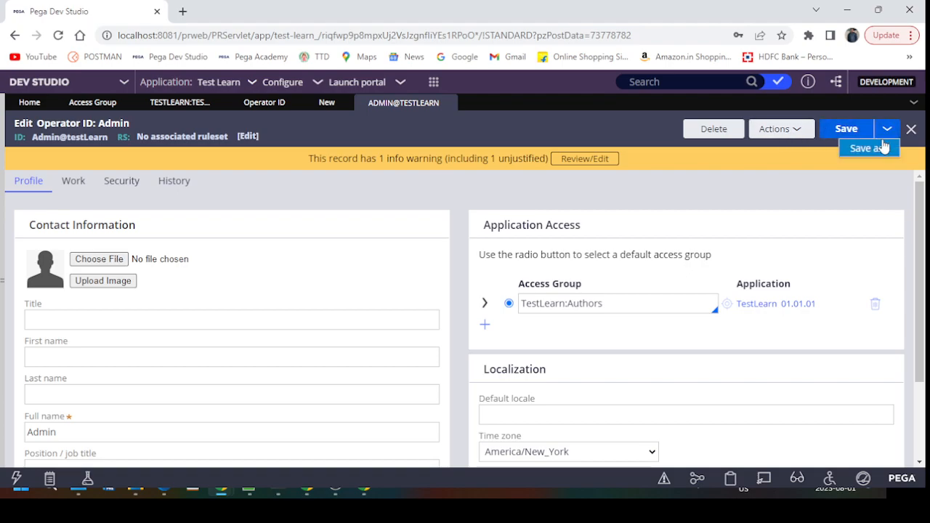
{"action": "left_click", "coordinate": [872, 149]}
Step: Set short description 'TestUSer' and operator ID 'TestUser1@testLearn', then create and open
{"action": "double_click", "coordinate": [130, 178]}
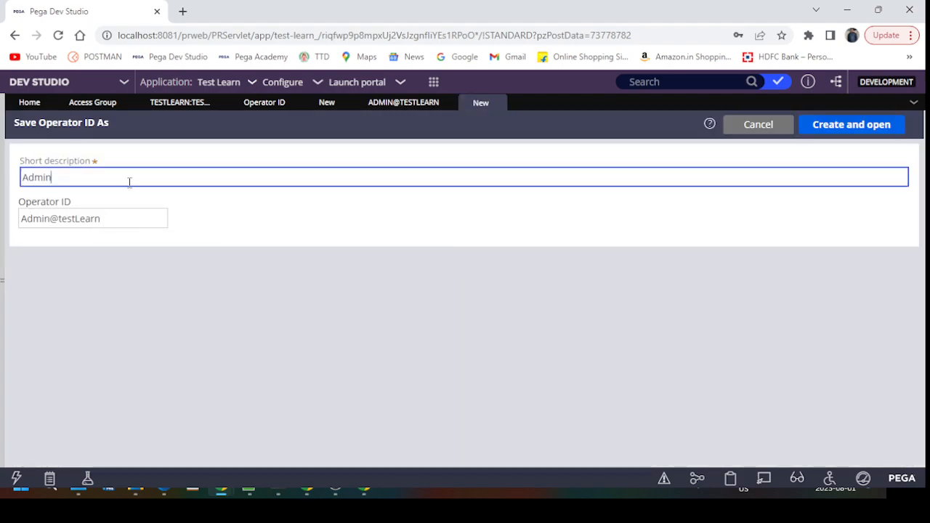
{"action": "type", "text": "TestUSer1"}
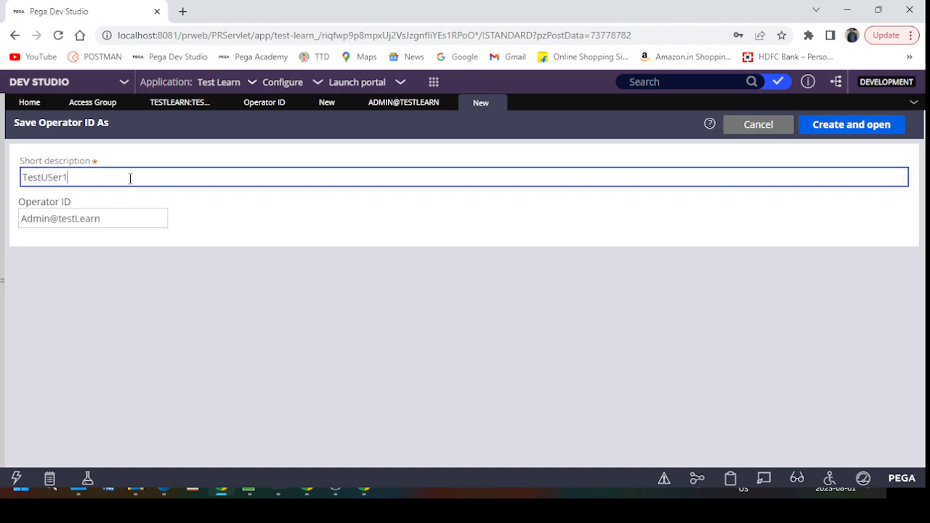
{"action": "key", "text": "Tab"}
{"action": "type", "text": "Tes"}
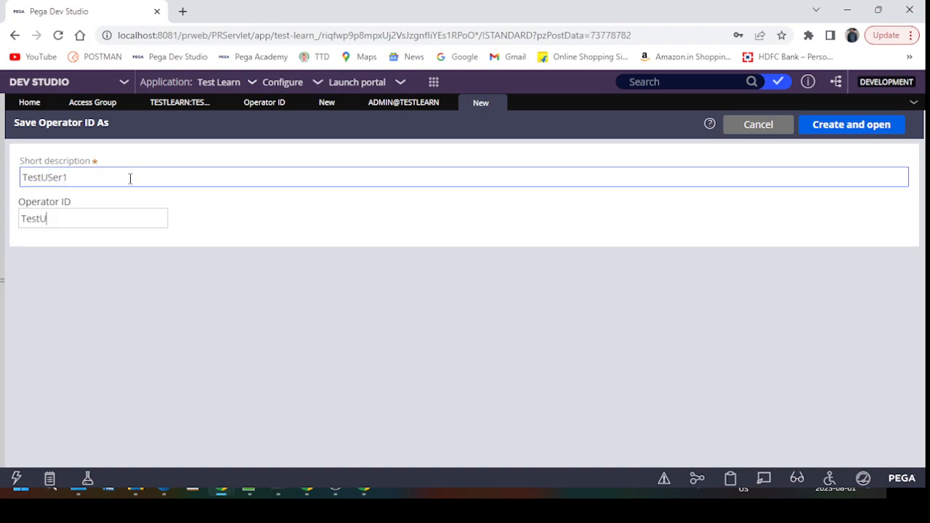
{"action": "type", "text": "tUser1@testLearn"}
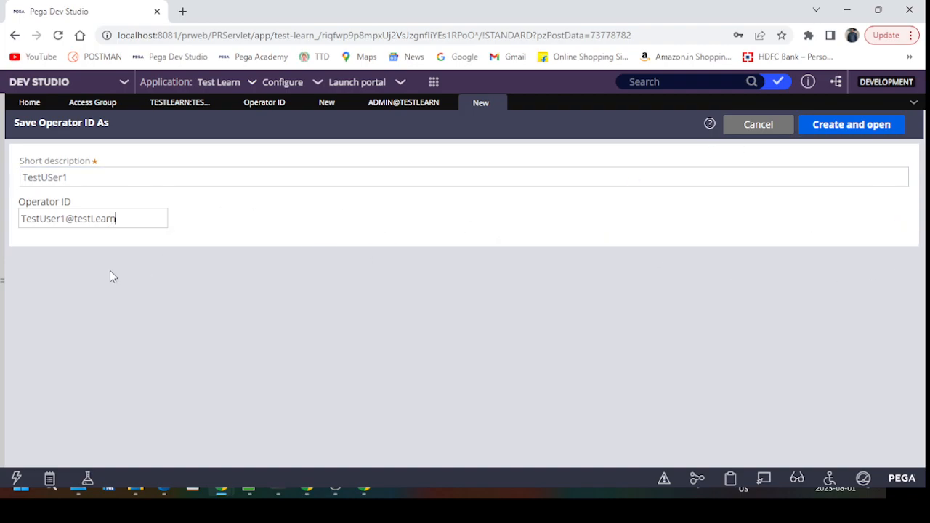
{"action": "triple_click", "coordinate": [138, 223]}
{"action": "key", "text": "ctrl+c"}
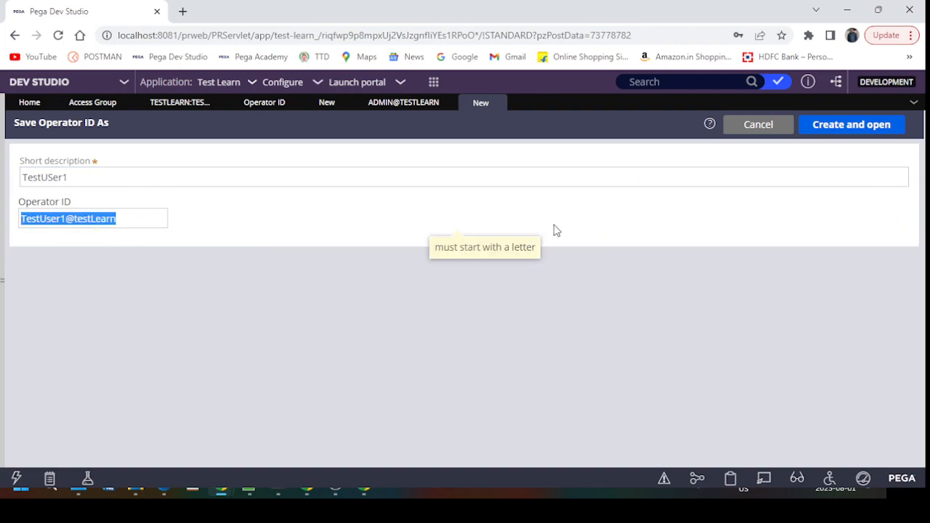
{"action": "left_click", "coordinate": [851, 132]}
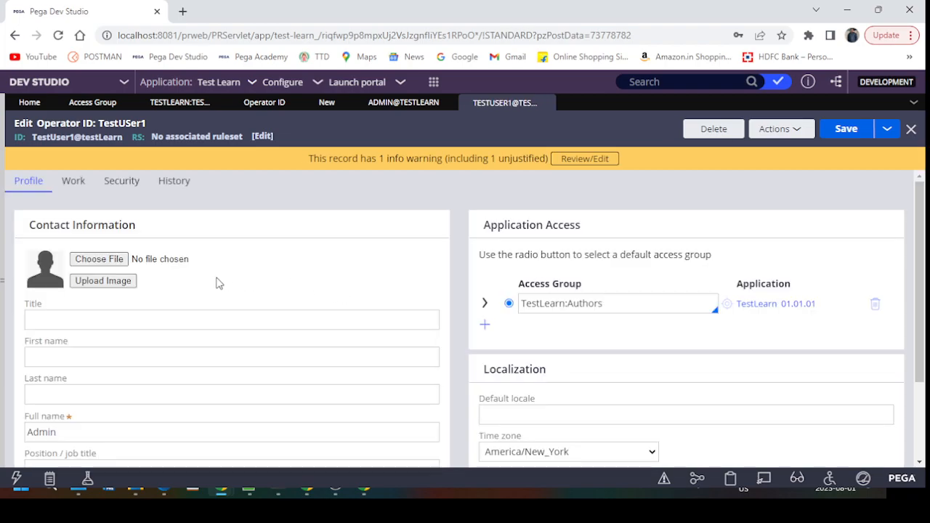
Step: Replace the Admin full name and e-mail with the new operator's values
{"action": "triple_click", "coordinate": [96, 430]}
{"action": "key", "text": "ctrl+v"}
{"action": "scroll", "coordinate": [105, 425], "scroll_direction": "down", "scroll_amount": 2}
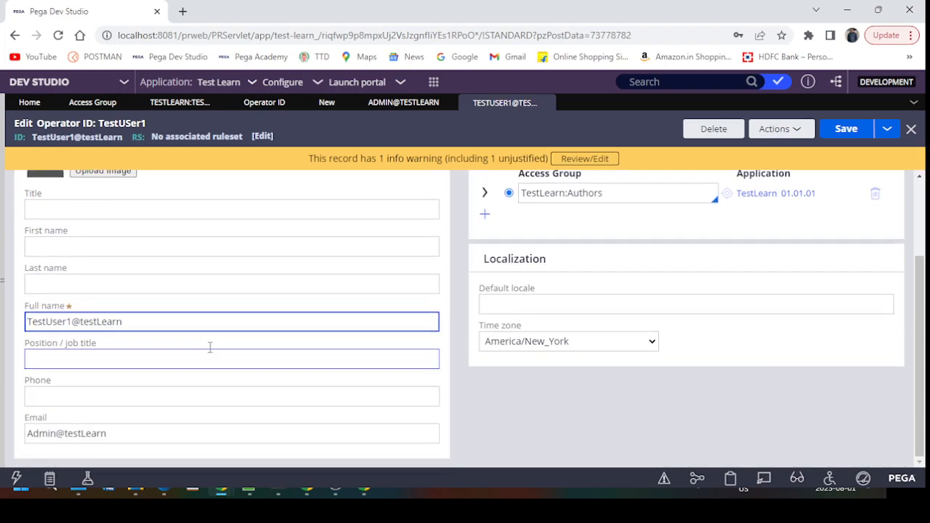
{"action": "left_click", "coordinate": [131, 433]}
{"action": "triple_click", "coordinate": [130, 433]}
{"action": "key", "text": "ctrl+v"}
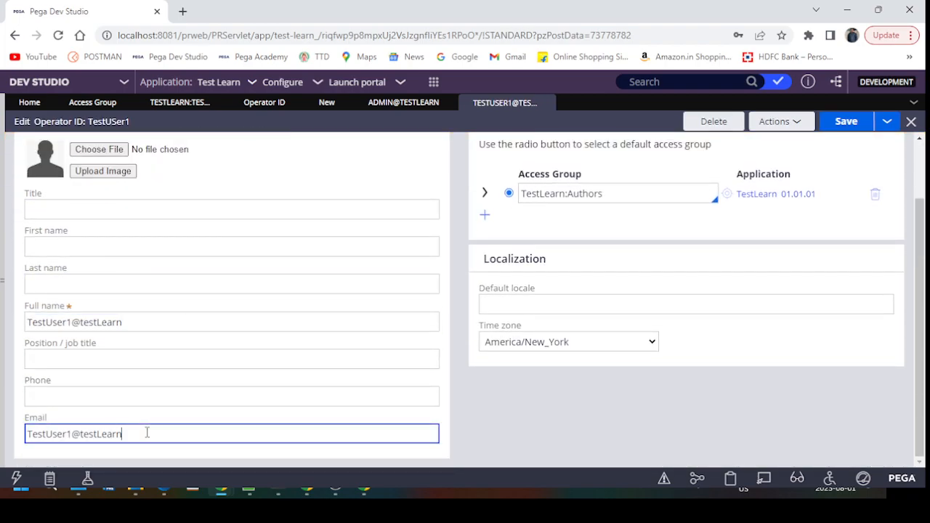
Step: Change the access group to TestLearn:TestUsersPortal and save the operator
{"action": "double_click", "coordinate": [656, 196]}
{"action": "key", "text": "BackSpace"}
{"action": "key", "text": "BackSpace"}
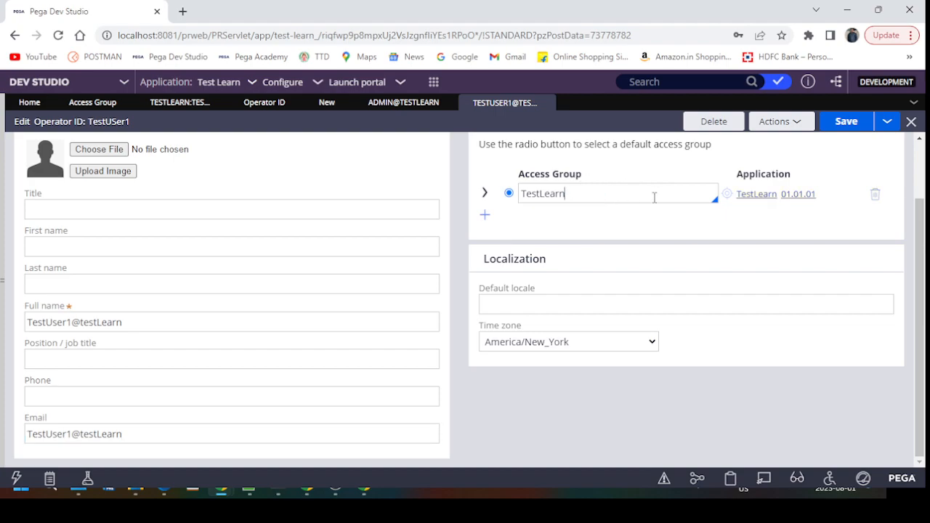
{"action": "type", "text": ":"}
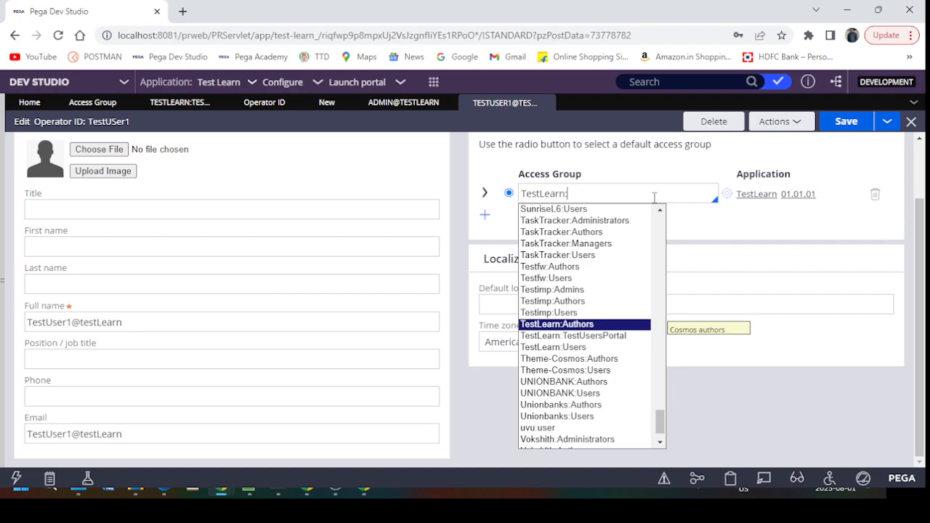
{"action": "key", "text": "Down"}
{"action": "key", "text": "Return"}
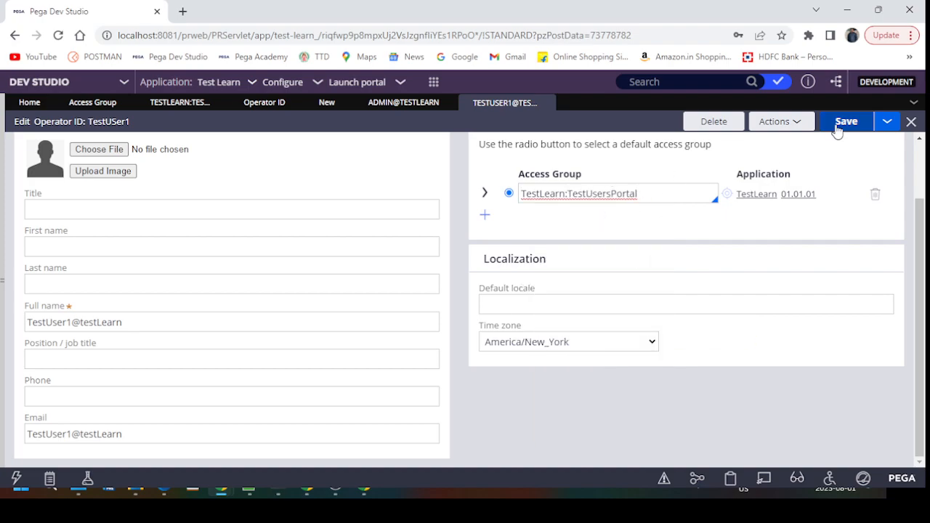
{"action": "left_click", "coordinate": [839, 128]}
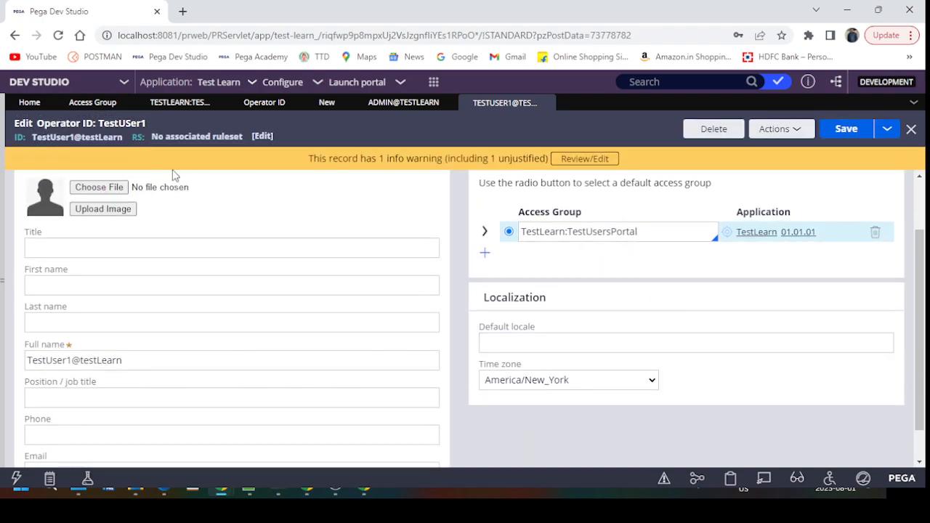
Step: Close the leftover new-operator form and return to the Operator ID list
{"action": "left_click", "coordinate": [887, 129]}
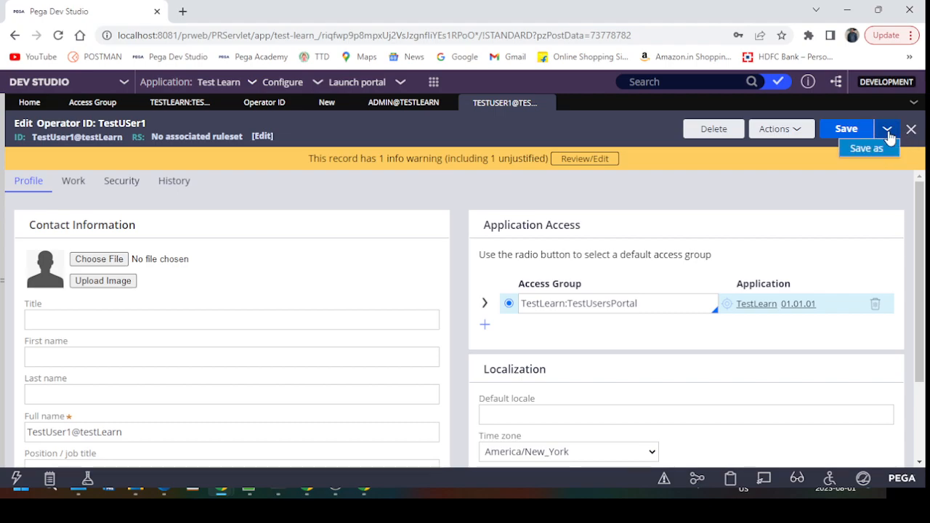
{"action": "left_click", "coordinate": [326, 103]}
{"action": "left_click", "coordinate": [344, 107]}
{"action": "left_click", "coordinate": [266, 103]}
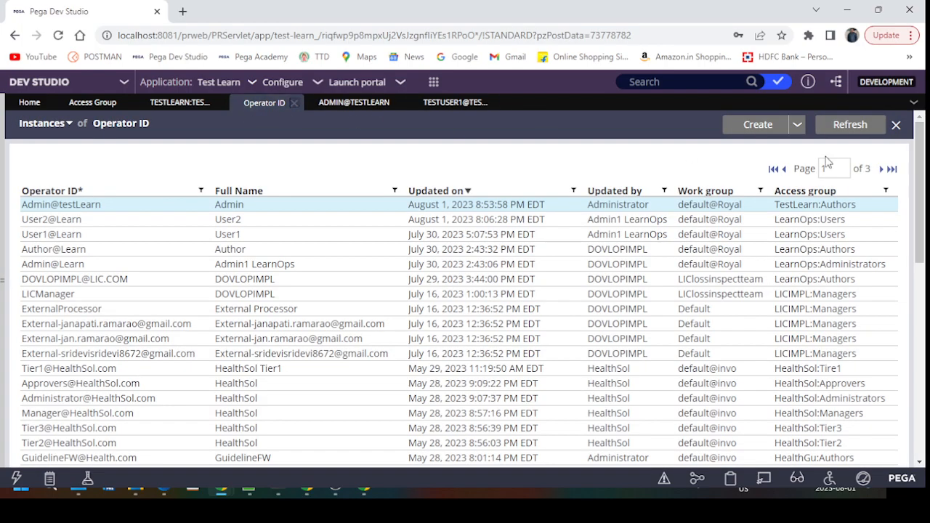
Step: Create and open a copied operator with description and operator ID changed for TestUser2
{"action": "left_click", "coordinate": [741, 129]}
{"action": "left_click", "coordinate": [193, 179]}
{"action": "key", "text": "ctrl+v"}
{"action": "left_click", "coordinate": [87, 215]}
{"action": "left_click", "coordinate": [73, 177]}
{"action": "key", "text": "Tab"}
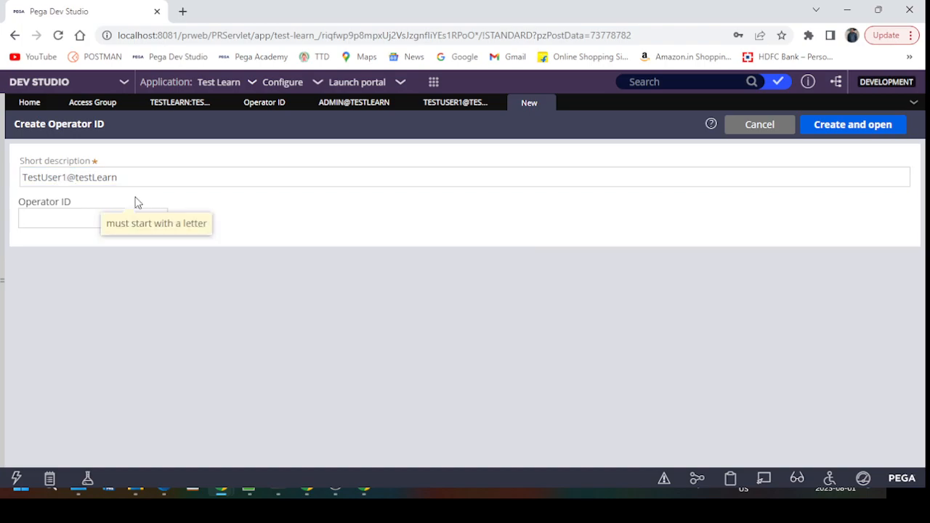
{"action": "key", "text": "ctrl+v"}
{"action": "left_click", "coordinate": [68, 177]}
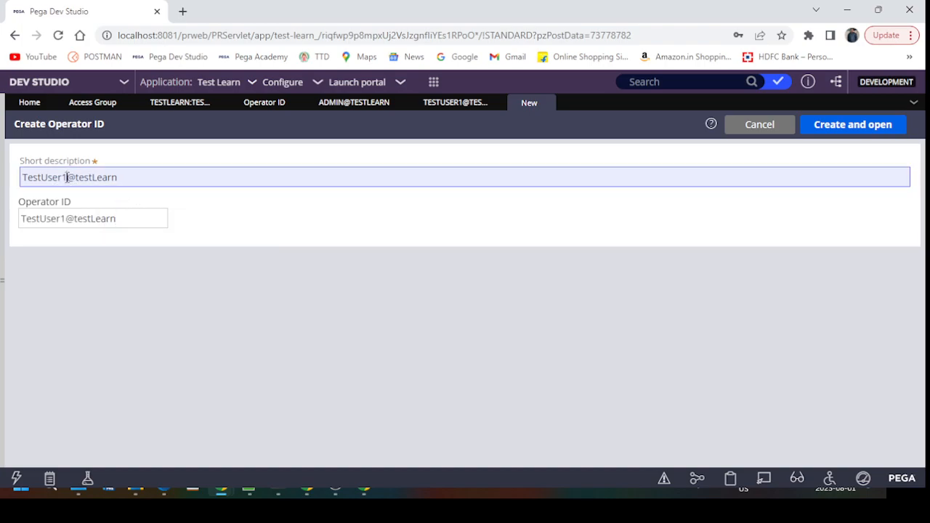
{"action": "key", "text": "BackSpace"}
{"action": "type", "text": "2"}
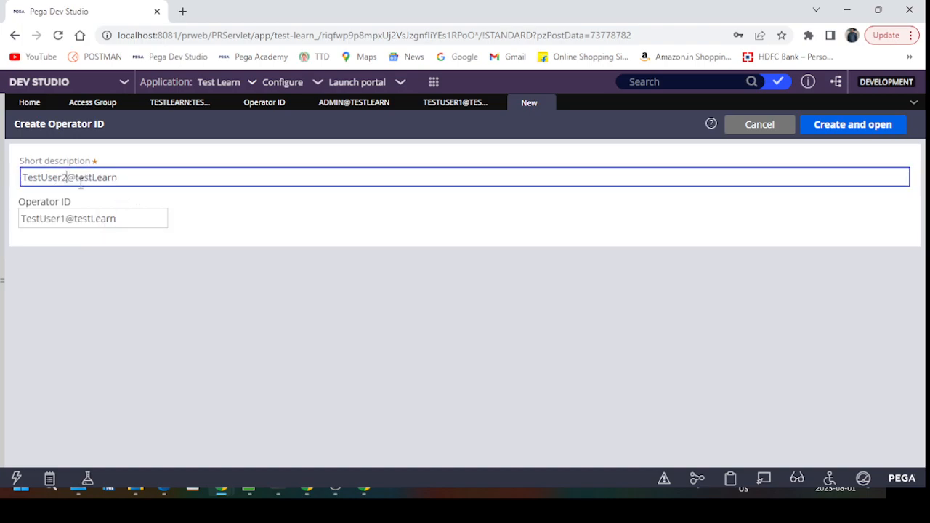
{"action": "left_click", "coordinate": [67, 220]}
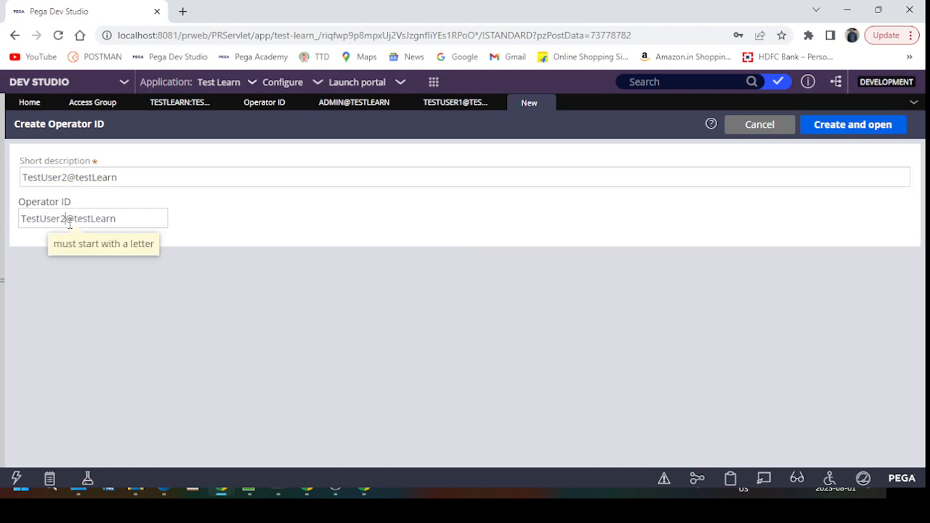
{"action": "left_click", "coordinate": [885, 125]}
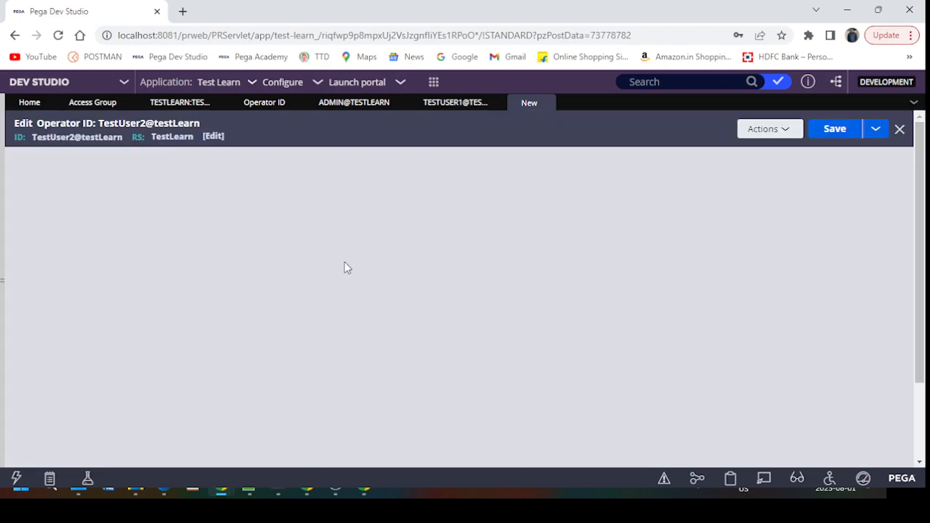
Step: Make TestLearn:TestUsersPortal the default access group and save the operator
{"action": "scroll", "coordinate": [145, 330], "scroll_direction": "down", "scroll_amount": 2}
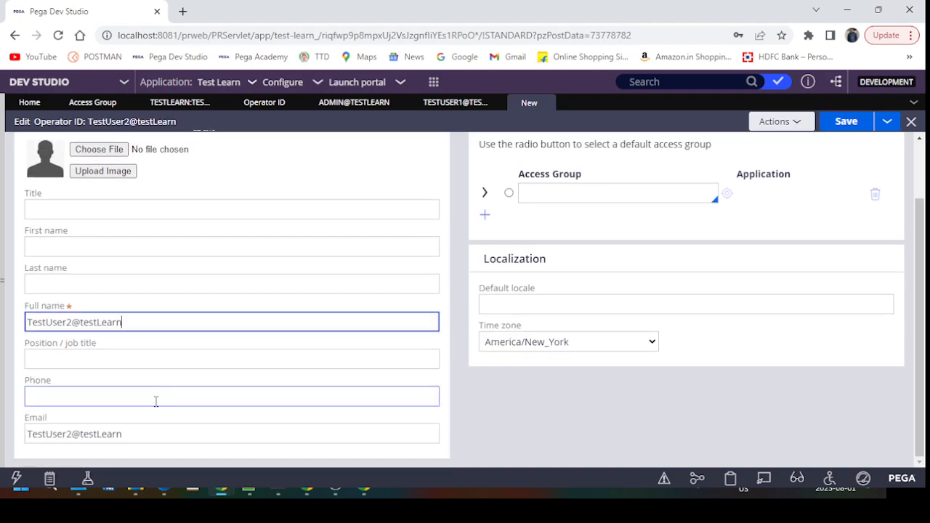
{"action": "scroll", "coordinate": [335, 295], "scroll_direction": "up", "scroll_amount": 1}
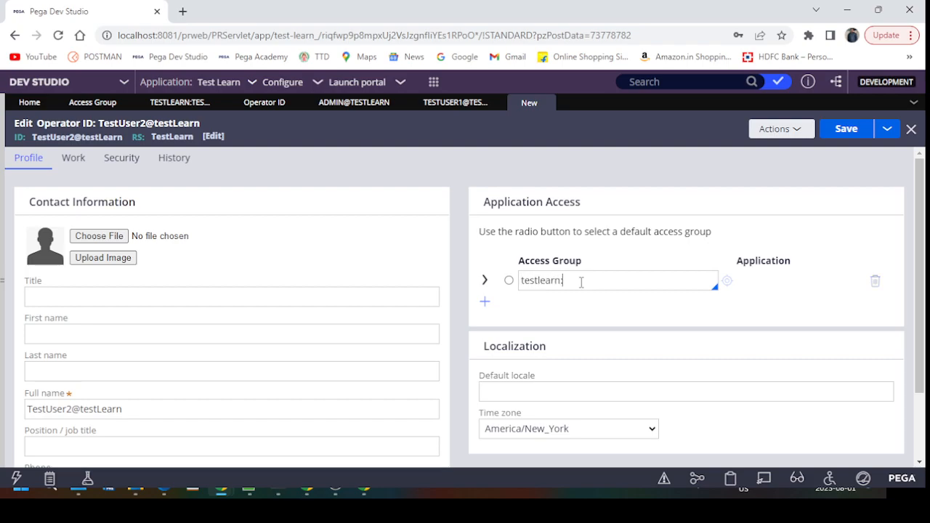
{"action": "left_click", "coordinate": [581, 282]}
{"action": "key", "text": "Return"}
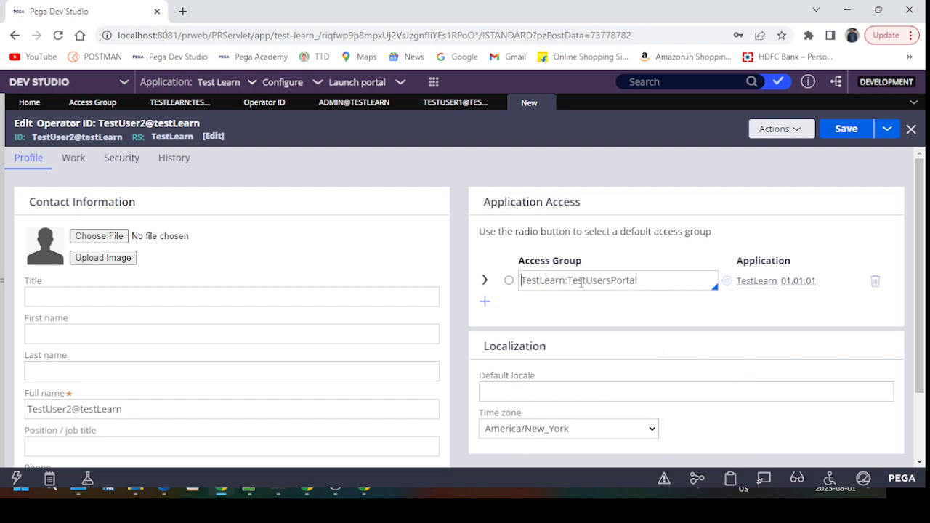
{"action": "left_click", "coordinate": [507, 282]}
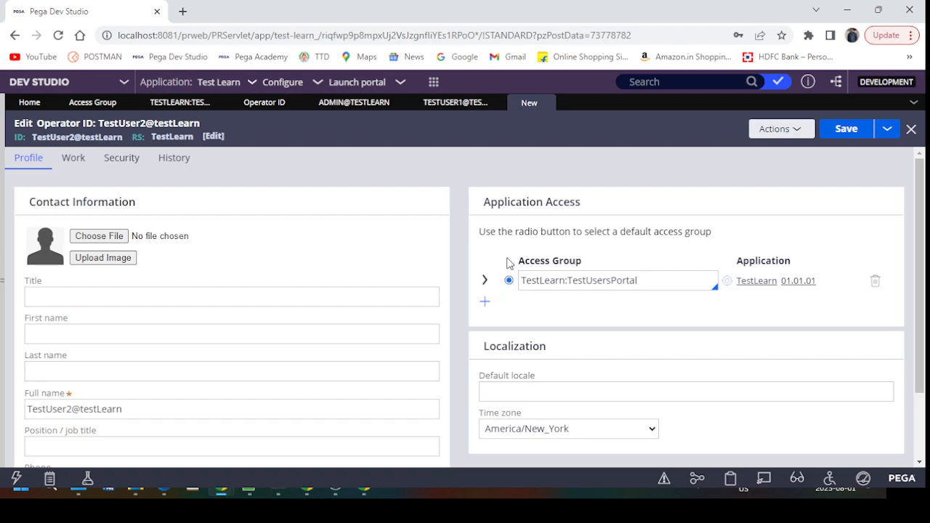
{"action": "left_click", "coordinate": [849, 128]}
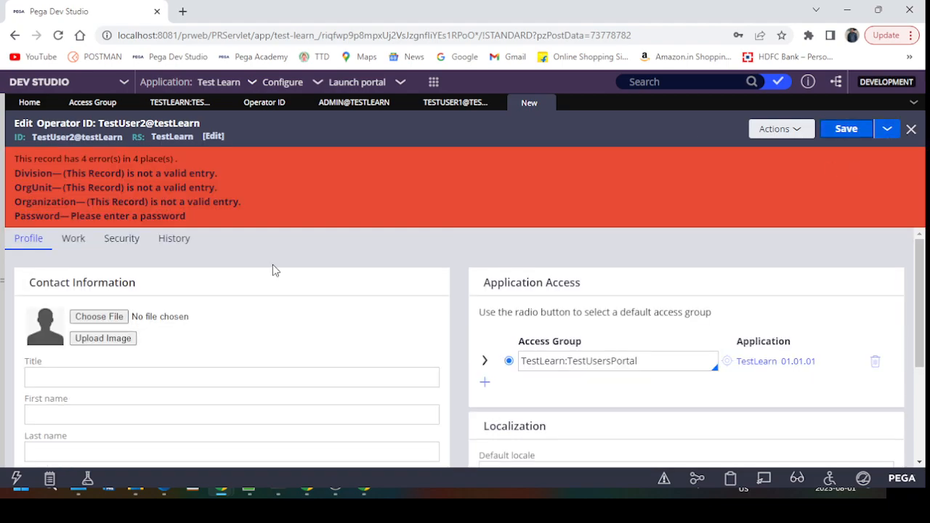
Step: Review the save errors and bring up the operator's Work settings
{"action": "scroll", "coordinate": [70, 257], "scroll_direction": "down", "scroll_amount": 5}
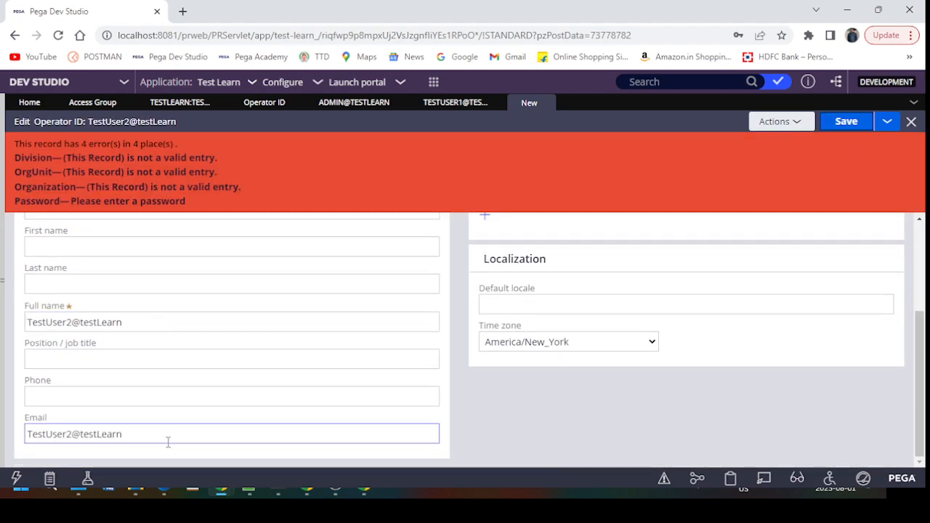
{"action": "left_click", "coordinate": [175, 398]}
{"action": "scroll", "coordinate": [174, 405], "scroll_direction": "up", "scroll_amount": 5}
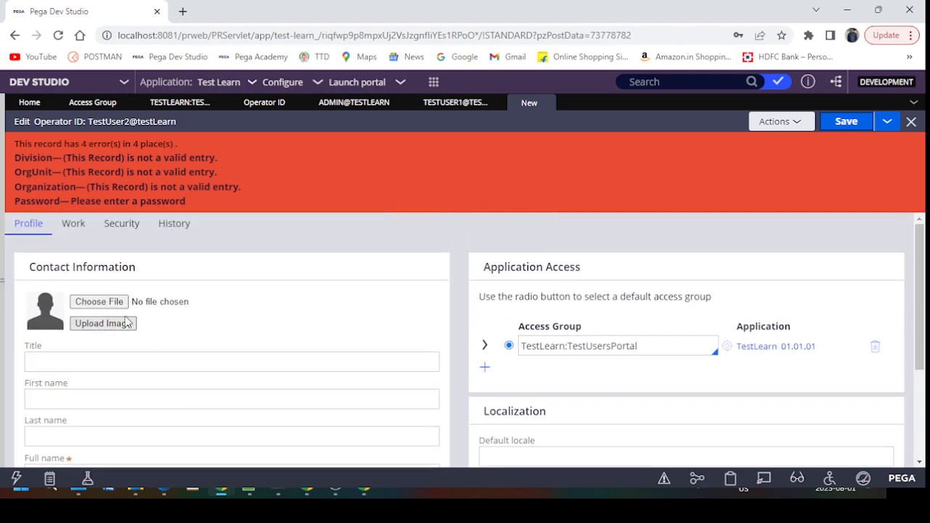
{"action": "left_click", "coordinate": [74, 242]}
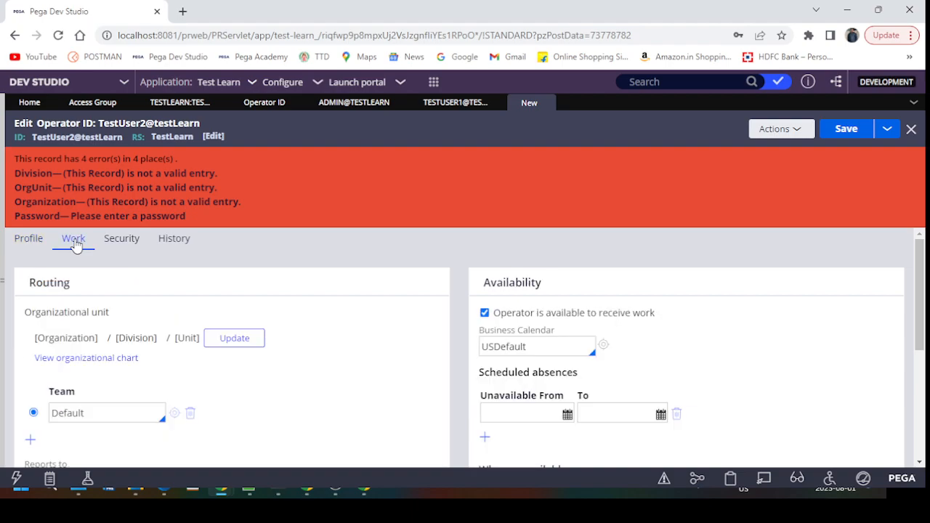
{"action": "scroll", "coordinate": [327, 326], "scroll_direction": "up", "scroll_amount": 2}
Step: Set the operator's organizational unit to Royal / Training / Hyderabad
{"action": "left_click", "coordinate": [232, 338]}
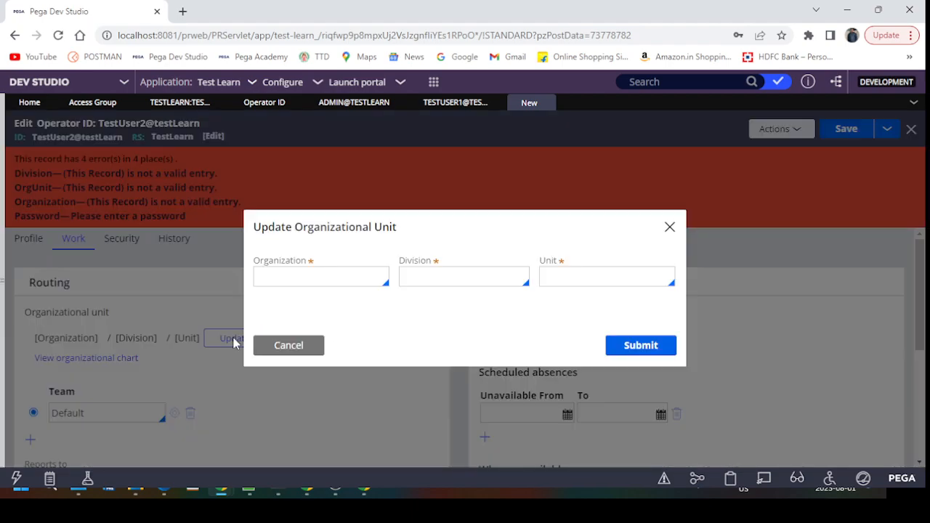
{"action": "left_click", "coordinate": [378, 271]}
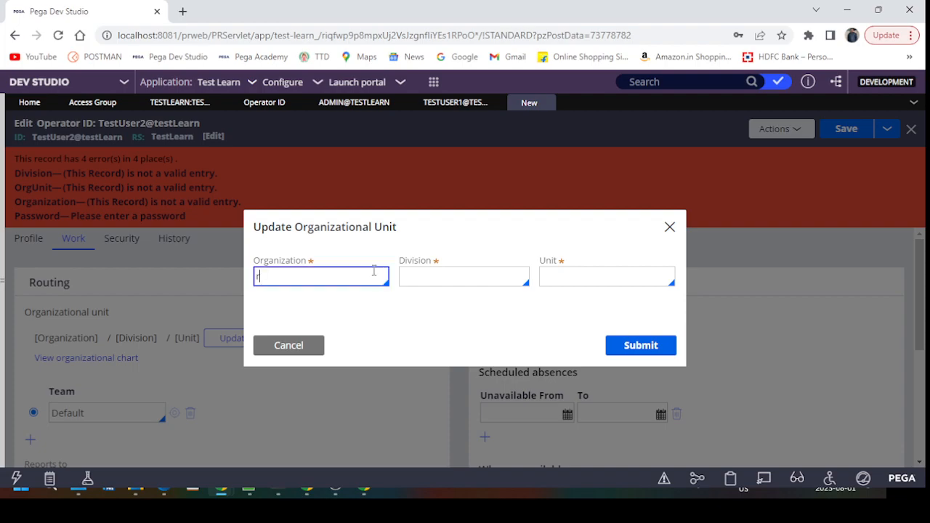
{"action": "type", "text": "r"}
{"action": "key", "text": "Down"}
{"action": "key", "text": "Down"}
{"action": "key", "text": "Down"}
{"action": "key", "text": "Down"}
{"action": "key", "text": "Down"}
{"action": "key", "text": "Down"}
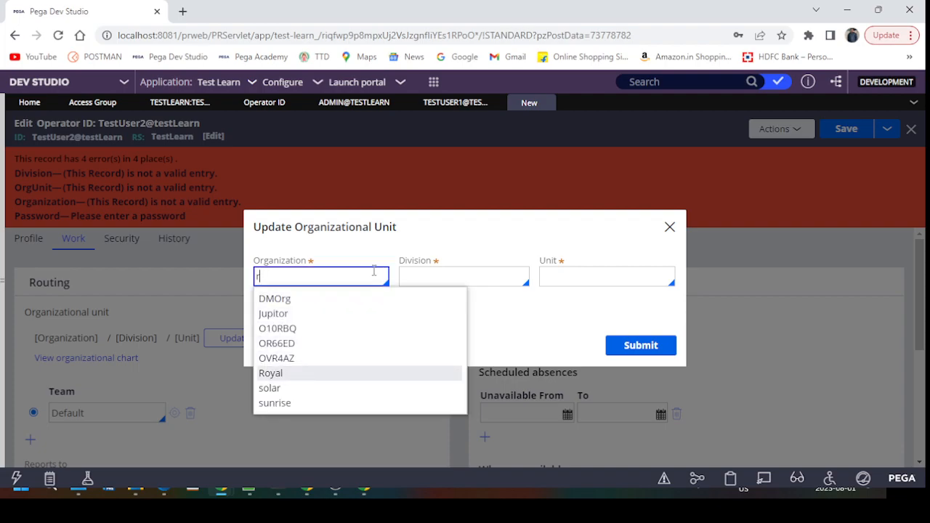
{"action": "key", "text": "Return"}
{"action": "key", "text": "Tab"}
{"action": "key", "text": "Down"}
{"action": "key", "text": "Return"}
{"action": "key", "text": "Tab"}
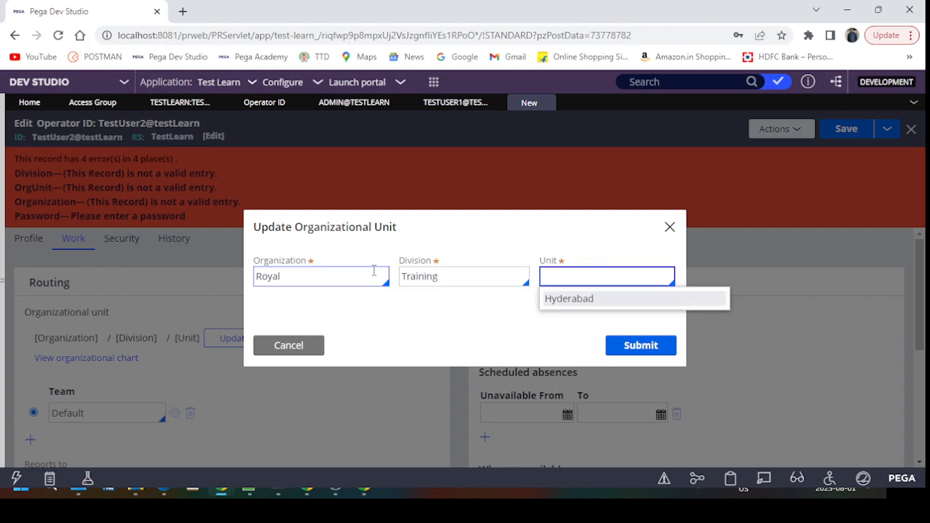
{"action": "key", "text": "Down"}
{"action": "key", "text": "Return"}
{"action": "left_click", "coordinate": [644, 348]}
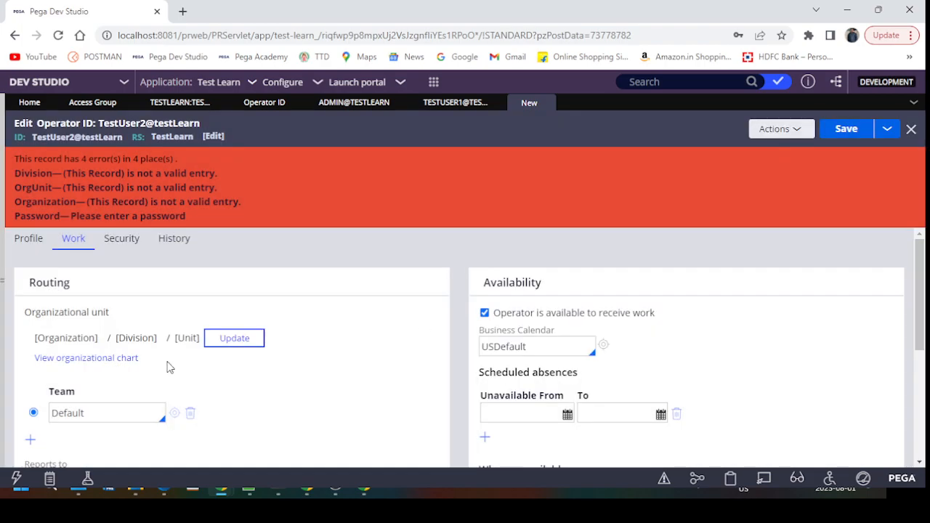
{"action": "scroll", "coordinate": [310, 376], "scroll_direction": "down", "scroll_amount": 2}
{"action": "scroll", "coordinate": [311, 376], "scroll_direction": "up", "scroll_amount": 2}
Step: Enter and confirm a new password under Security, then save TestUser2
{"action": "left_click", "coordinate": [125, 246]}
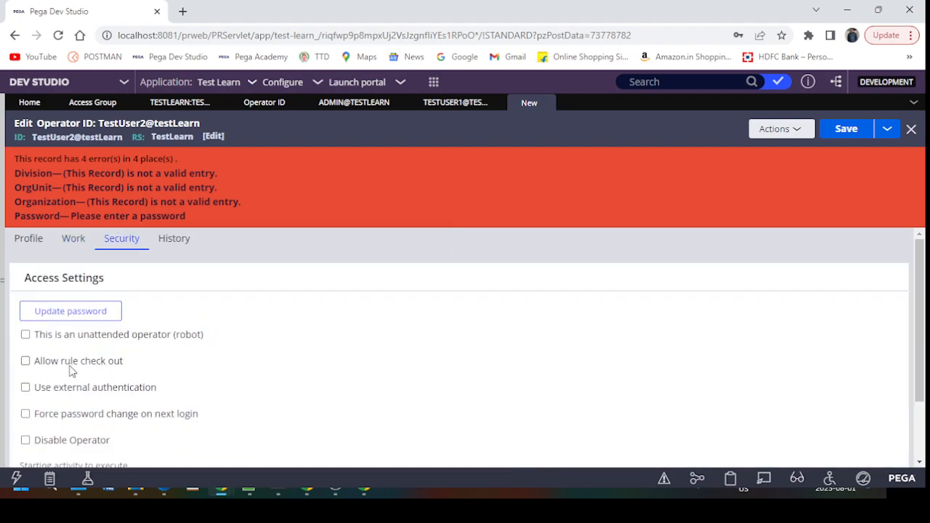
{"action": "left_click", "coordinate": [70, 311]}
{"action": "left_click", "coordinate": [387, 267]}
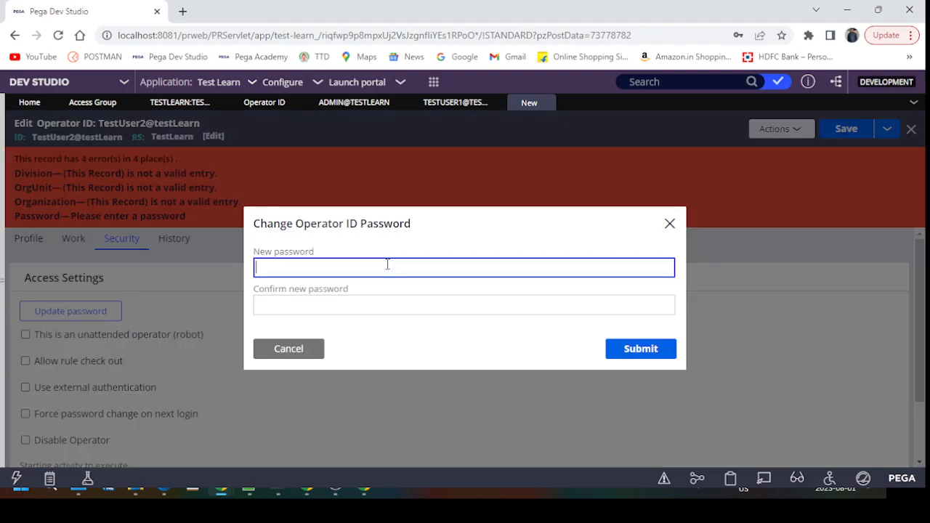
{"action": "key", "text": "Tab"}
{"action": "type", "text": "ru"}
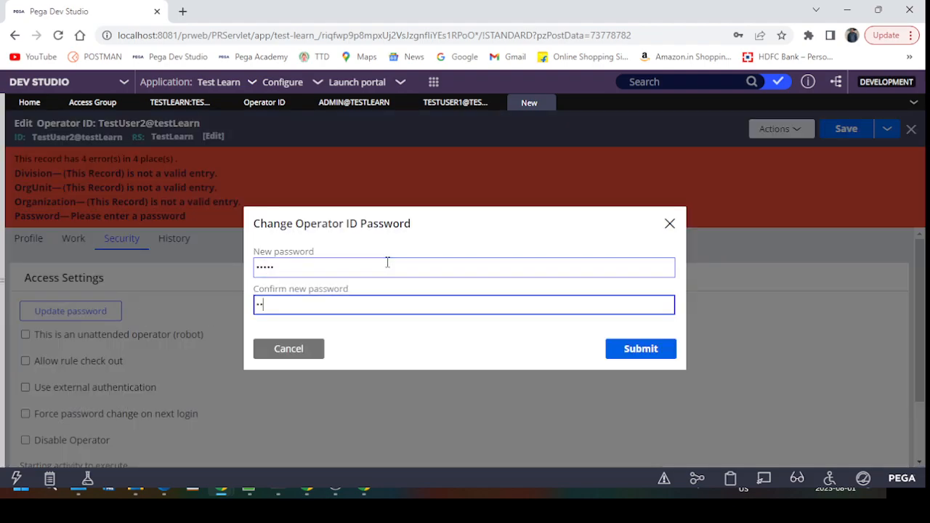
{"action": "left_click", "coordinate": [640, 352]}
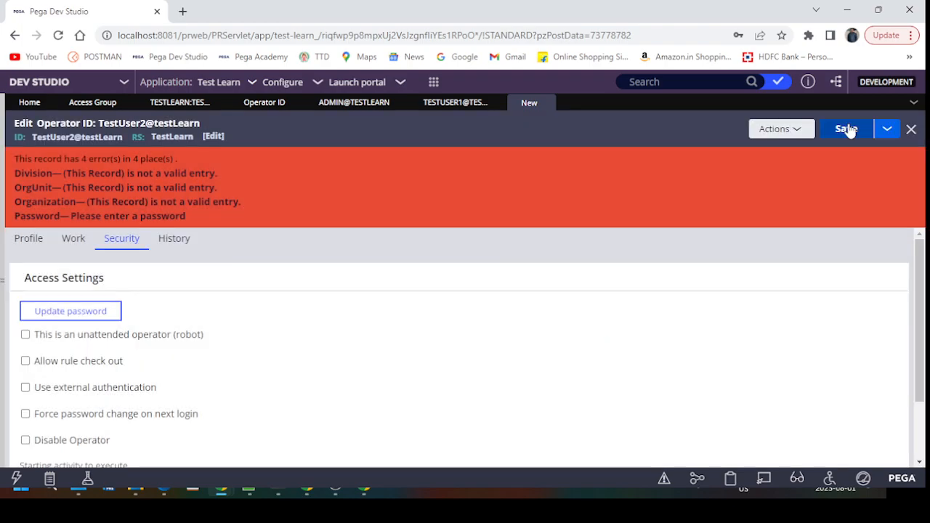
{"action": "left_click", "coordinate": [845, 130]}
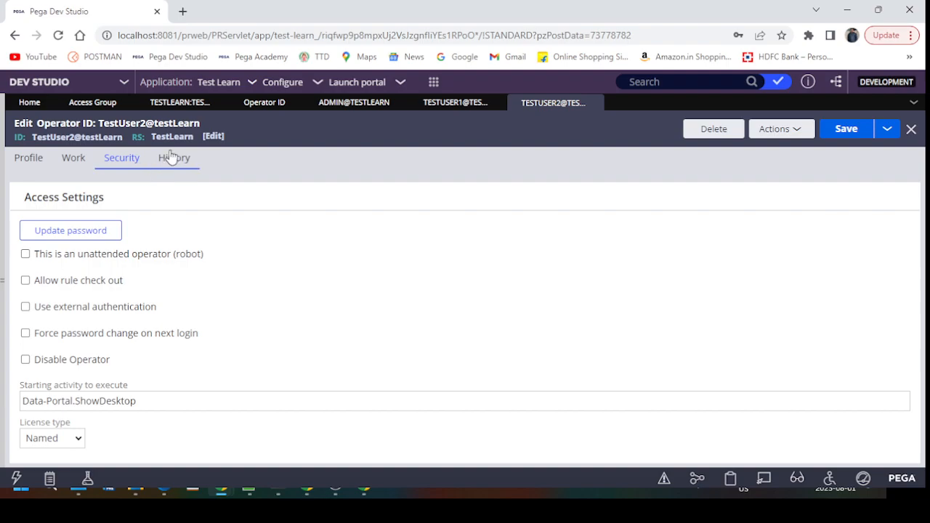
Step: Check the Admin, access group, TestUser2 and TestUser1 tabs, then log off
{"action": "left_click", "coordinate": [356, 103]}
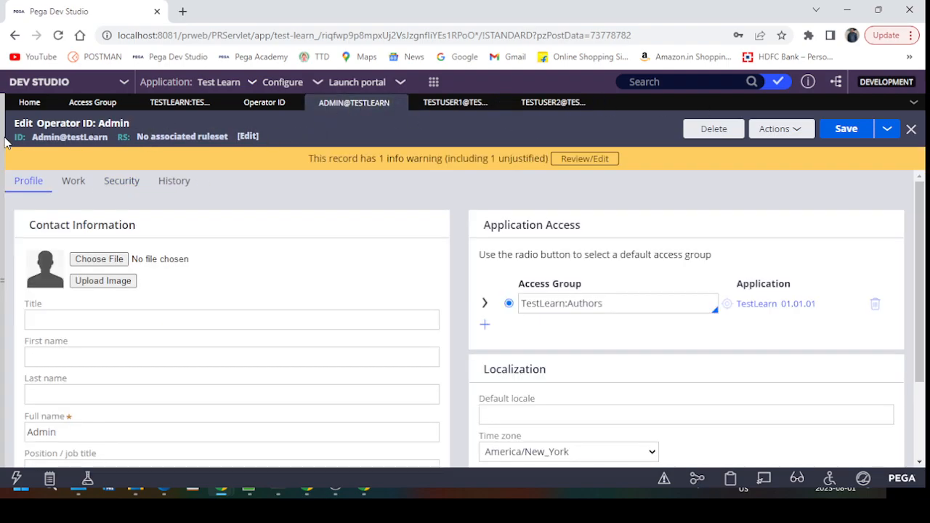
{"action": "left_click", "coordinate": [183, 103]}
{"action": "left_click", "coordinate": [92, 102]}
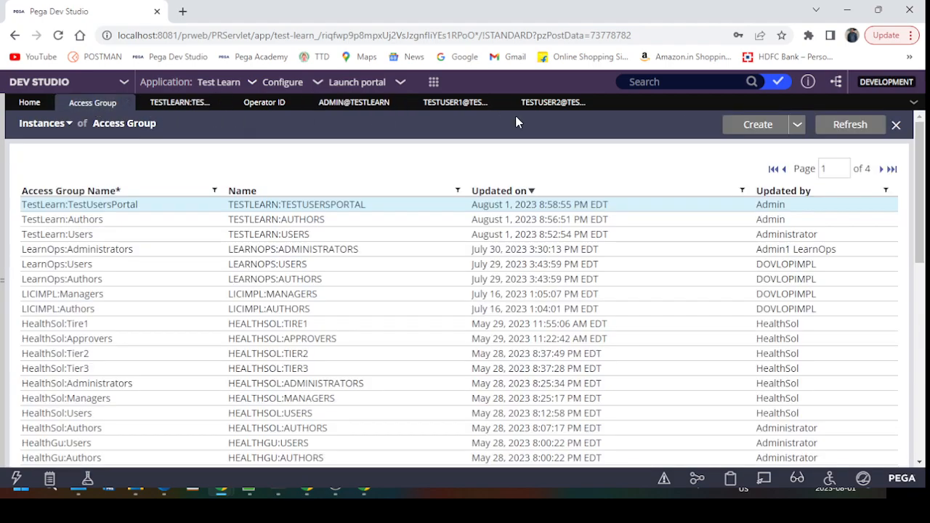
{"action": "left_click", "coordinate": [555, 103]}
{"action": "left_click", "coordinate": [432, 103]}
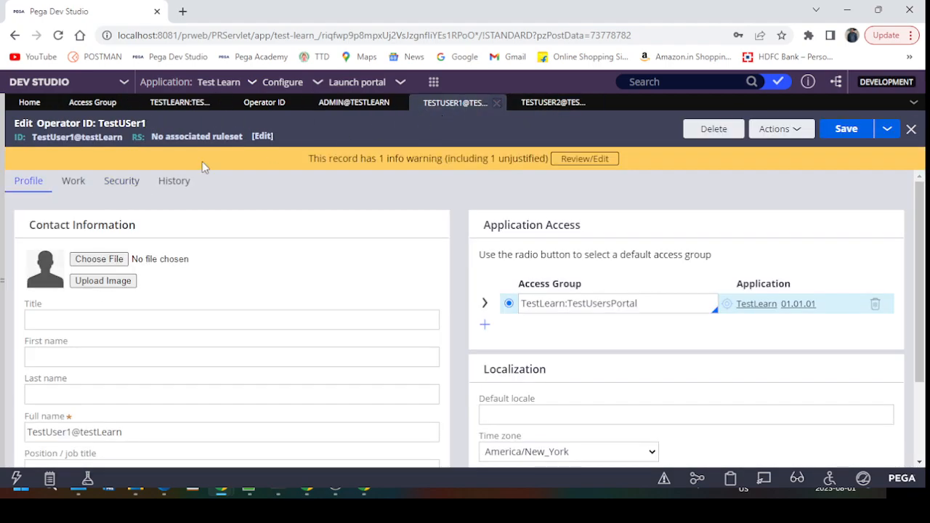
{"action": "double_click", "coordinate": [77, 138]}
{"action": "key", "text": "ctrl+c"}
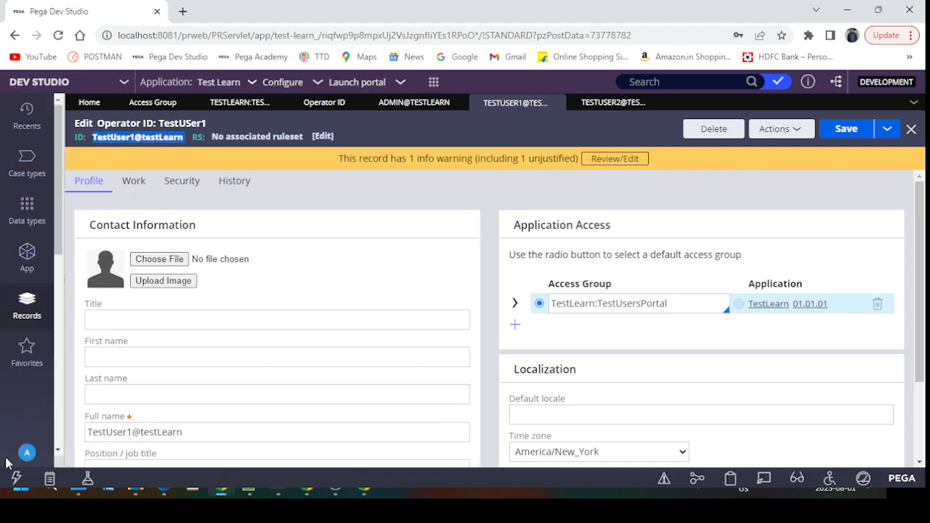
{"action": "left_click", "coordinate": [26, 452]}
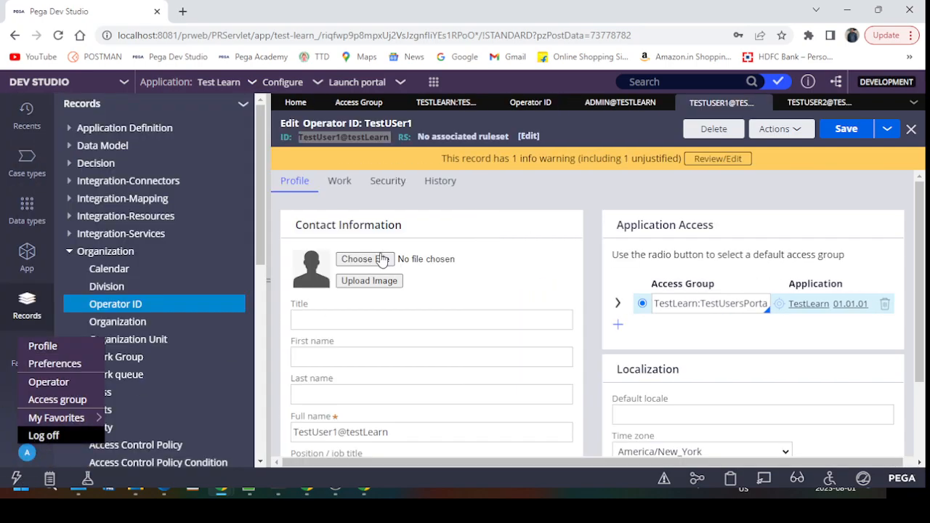
{"action": "left_click", "coordinate": [43, 436]}
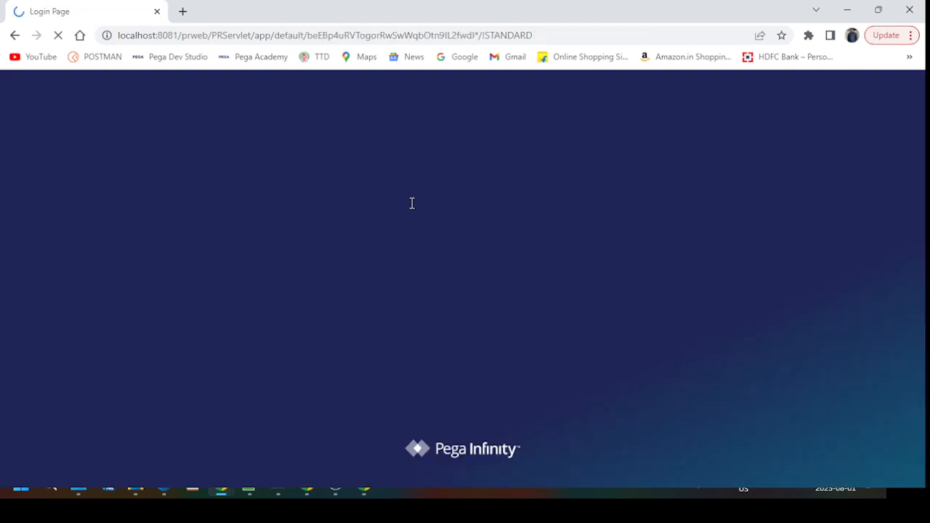
Step: Enter TestUser1's user name and password and log in to Pega
{"action": "key", "text": "ctrl+v"}
{"action": "left_click", "coordinate": [408, 263]}
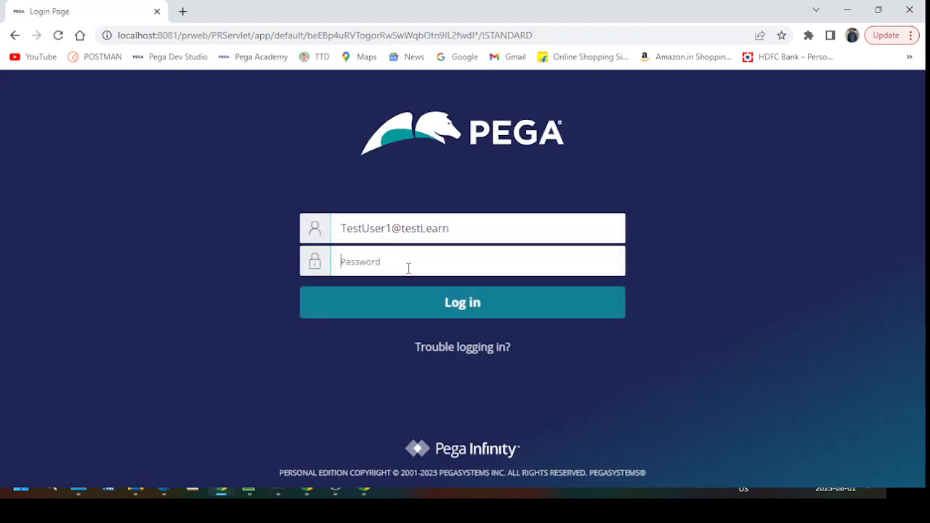
{"action": "type", "text": "•••••"}
{"action": "key", "text": "Return"}
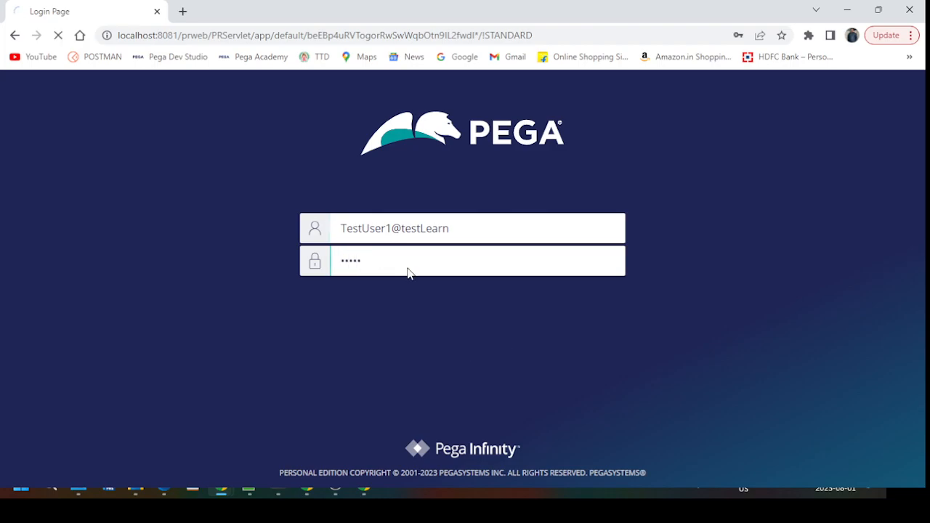